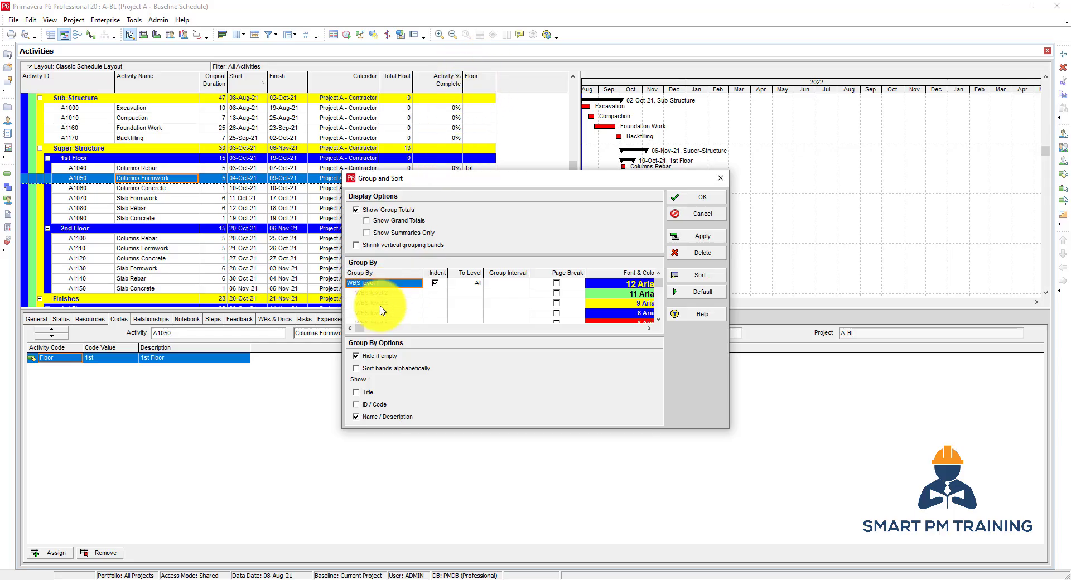
Group the activities by the Floor activity code and apply the grouping to the schedule
text(f)
click(368, 286)
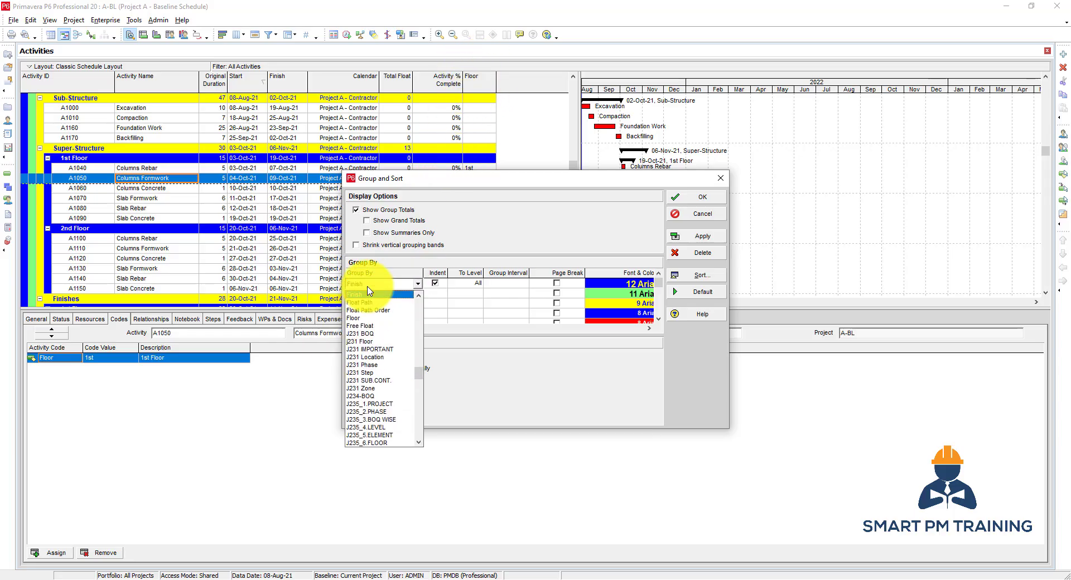
click(377, 320)
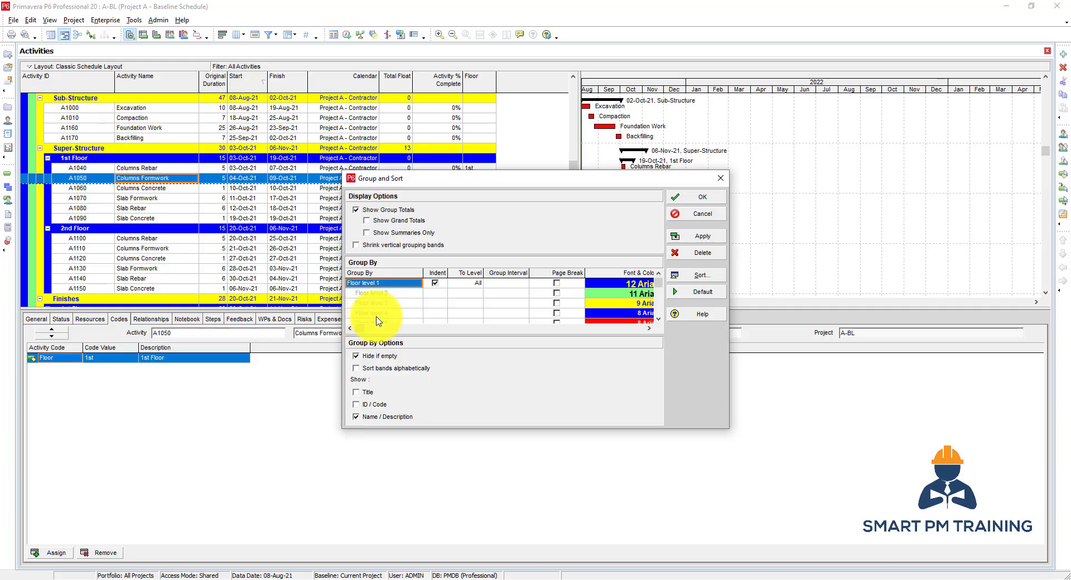
click(680, 196)
click(166, 152)
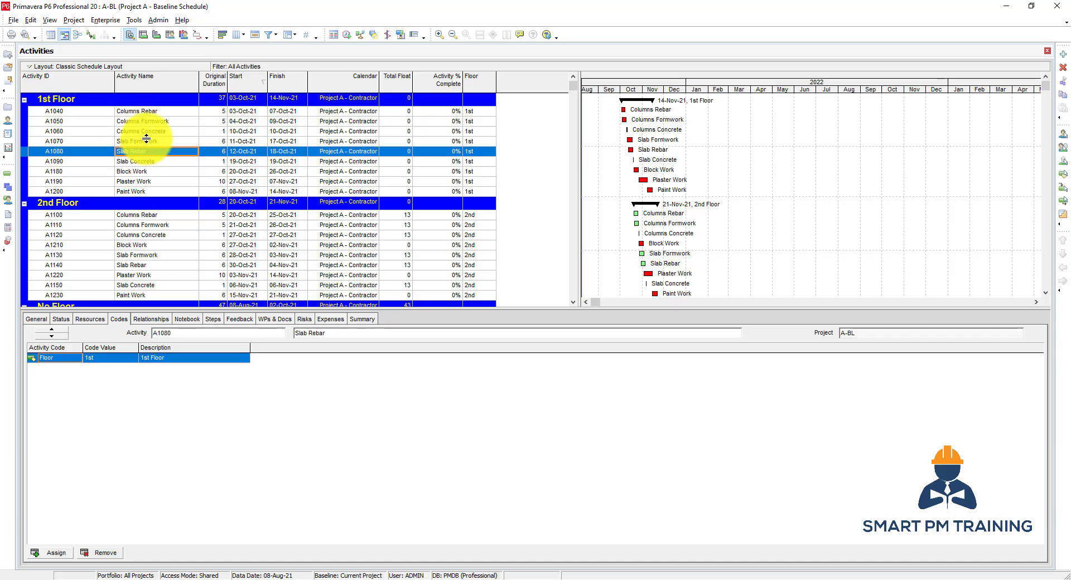
Turn off indenting for the Floor grouping, add an indented WBS grouping beneath it, and apply
right_click(132, 111)
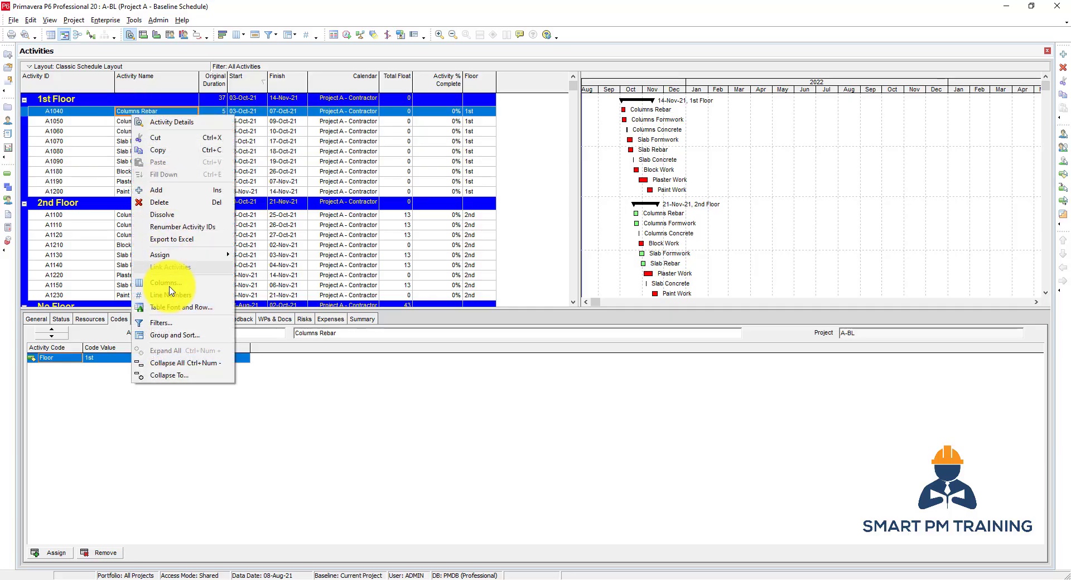
click(173, 342)
click(436, 284)
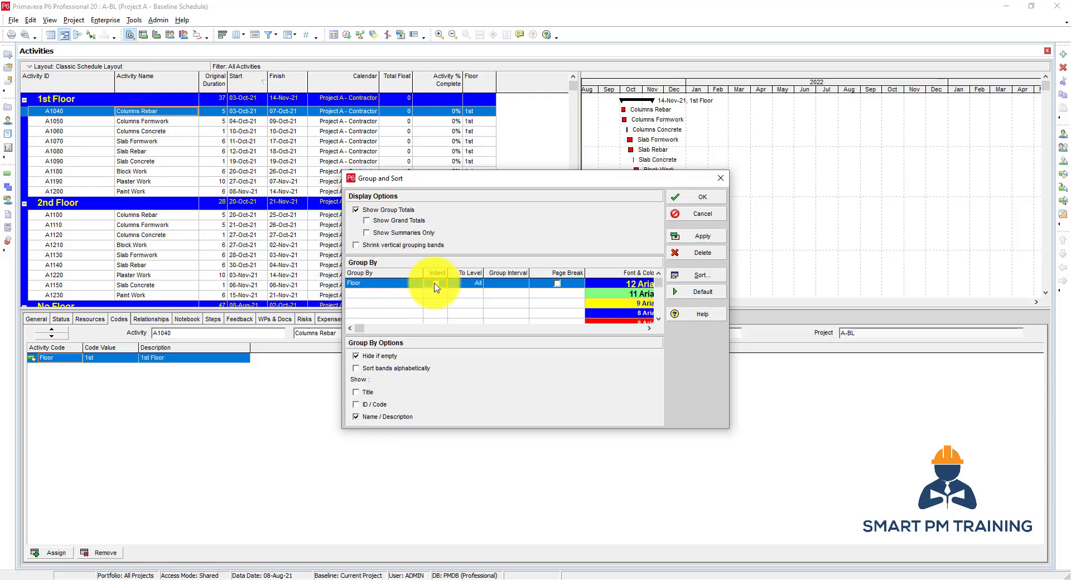
click(379, 295)
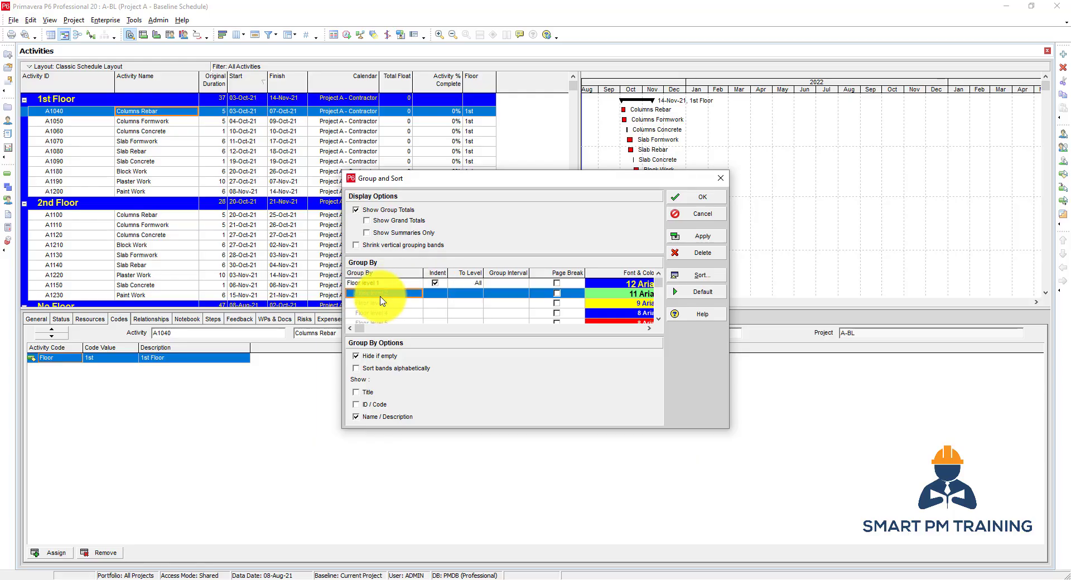
click(435, 283)
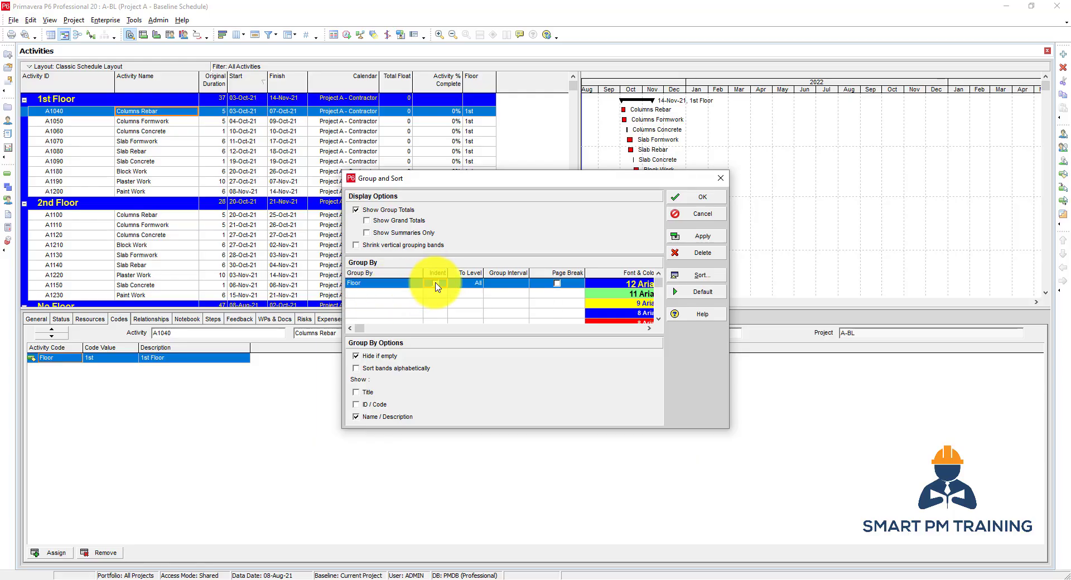
click(371, 294)
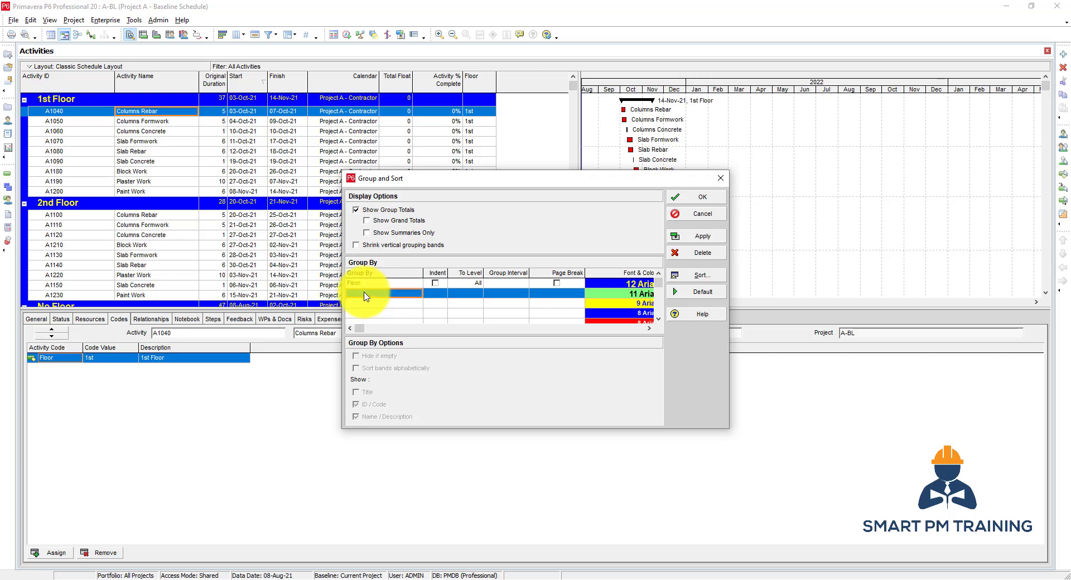
click(370, 305)
click(383, 294)
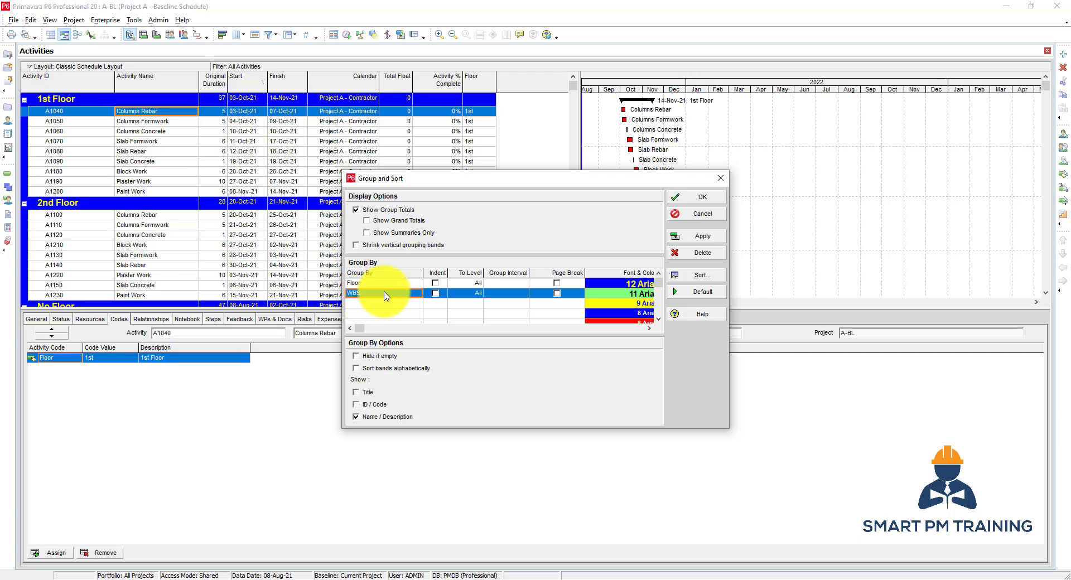
click(436, 294)
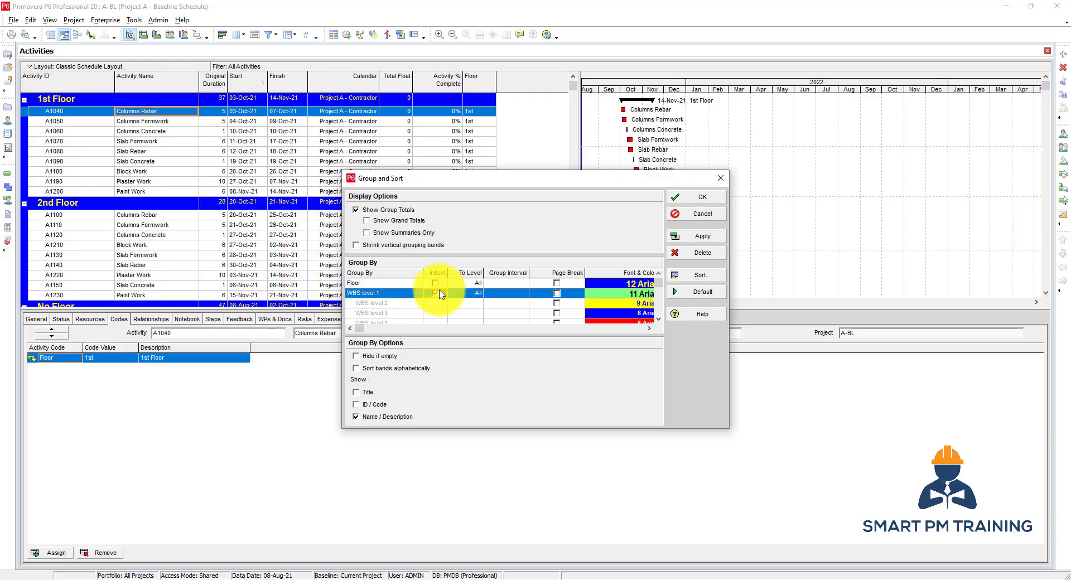
click(691, 199)
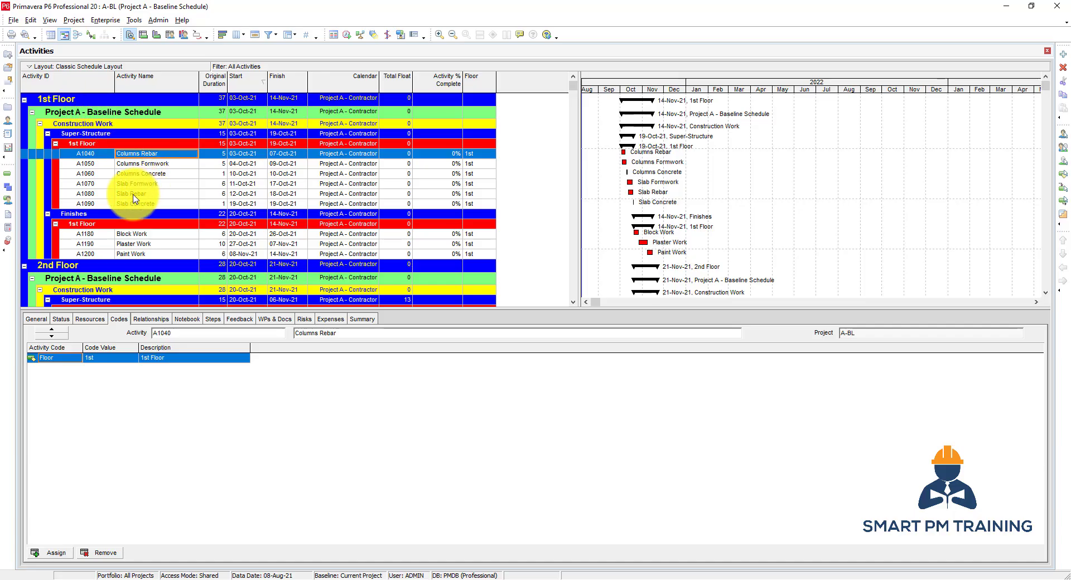
scroll(133, 200, down, 5)
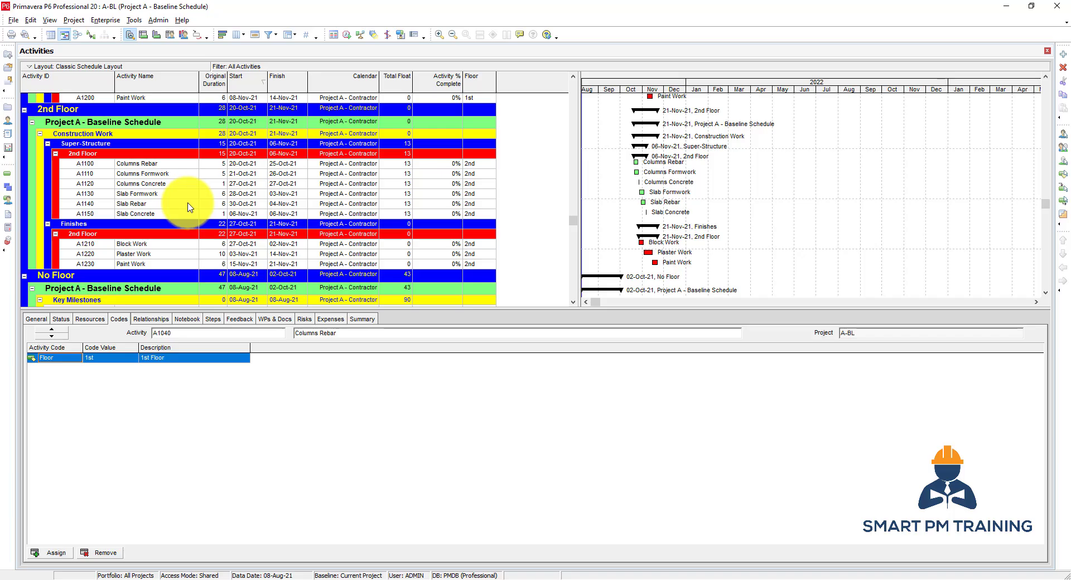
scroll(183, 205, up, 1)
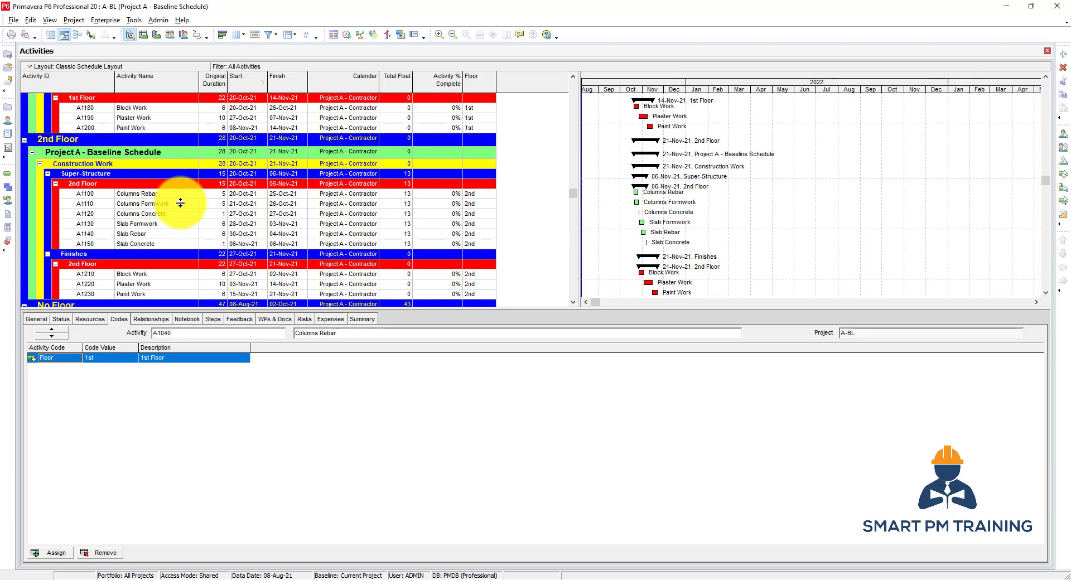
scroll(180, 208, up, 4)
right_click(159, 184)
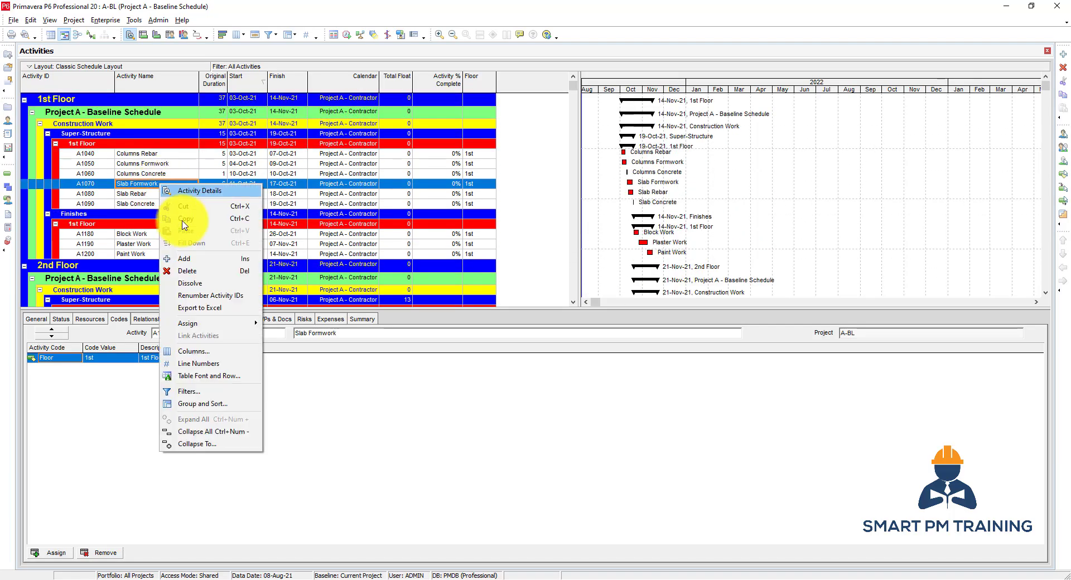
click(193, 392)
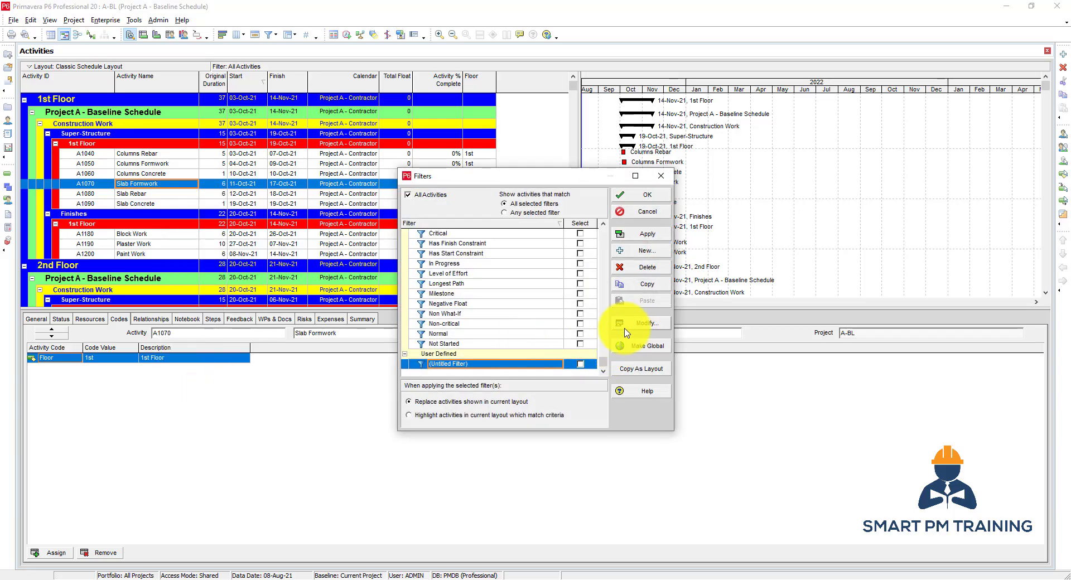
key(Escape)
Delete the Floor level from the grouping, keeping the WBS grouping, and apply
right_click(243, 213)
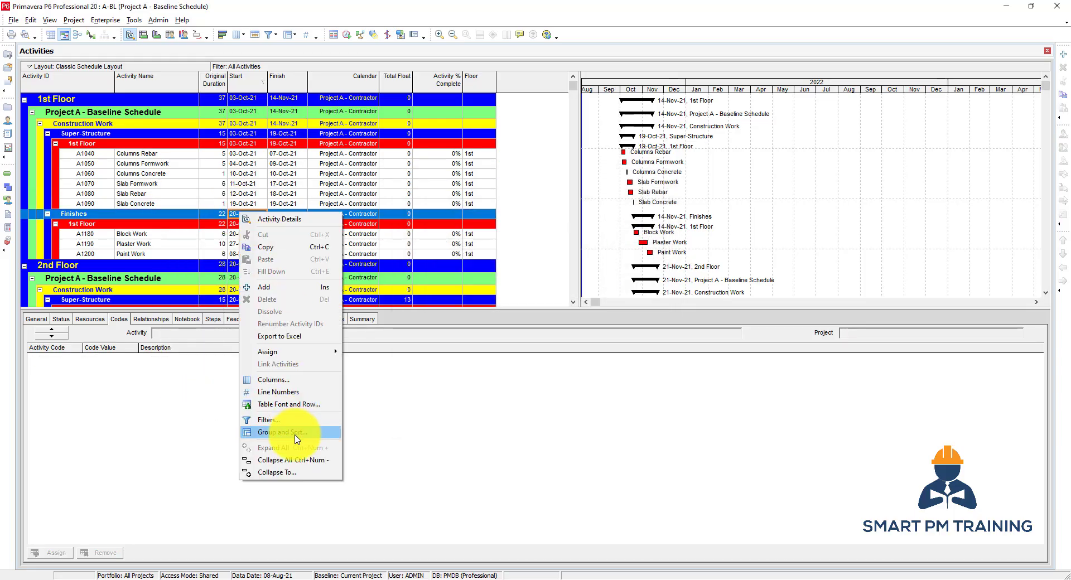
click(298, 440)
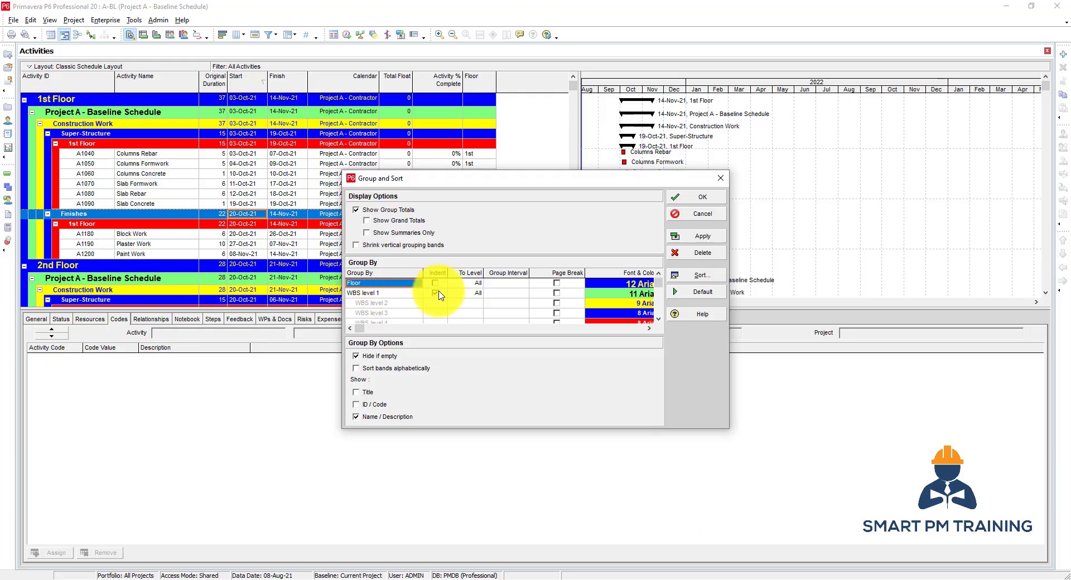
click(696, 254)
click(697, 197)
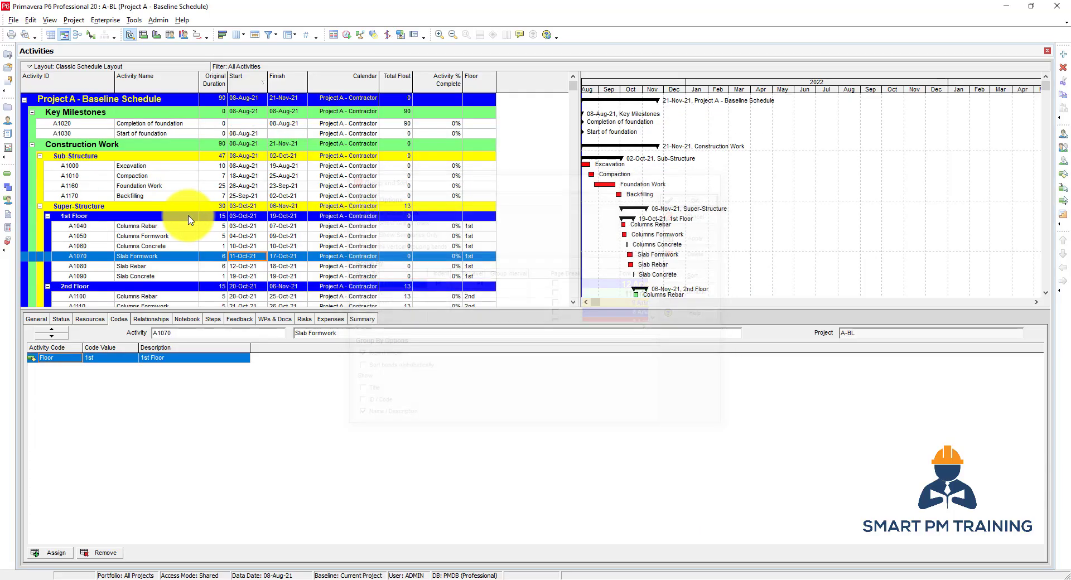
Examine the activities under the Super-Structure and Finishes WBS bands for each floor, looking for common types of work
scroll(161, 215, down, 2)
scroll(160, 215, down, 5)
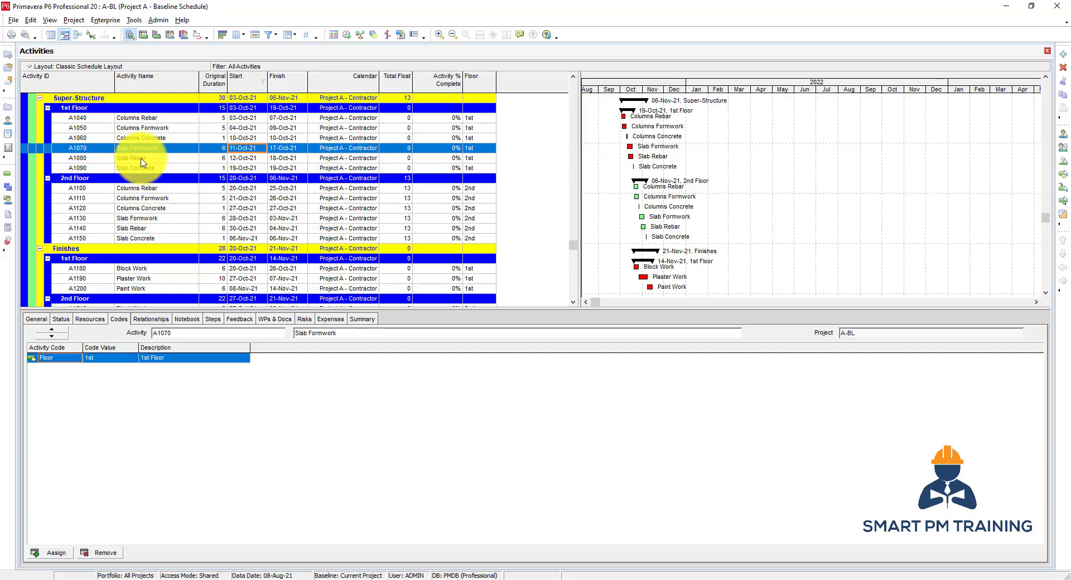
scroll(141, 163, up, 1)
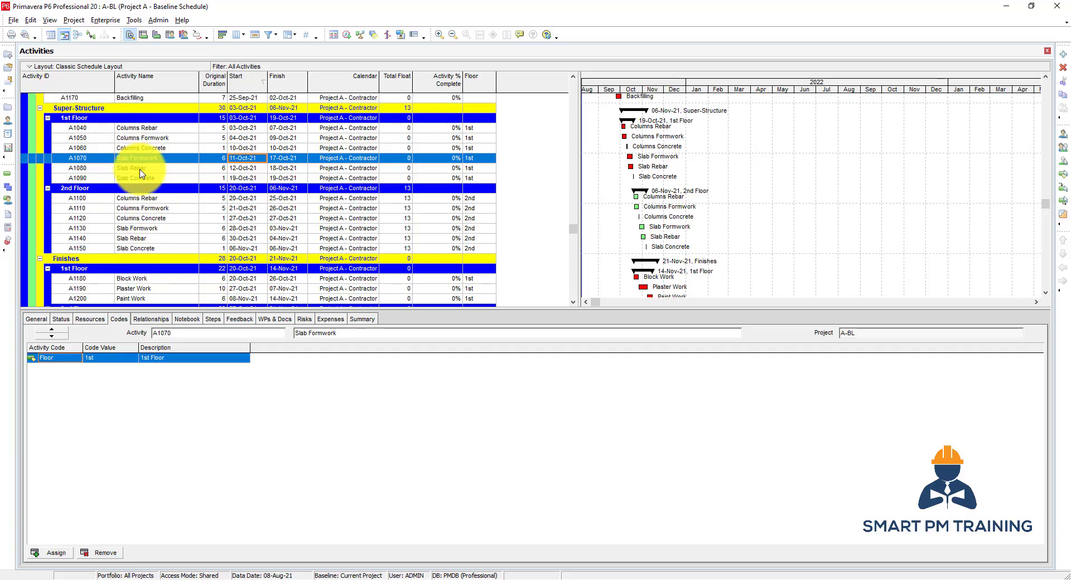
scroll(145, 179, down, 4)
scroll(149, 185, up, 5)
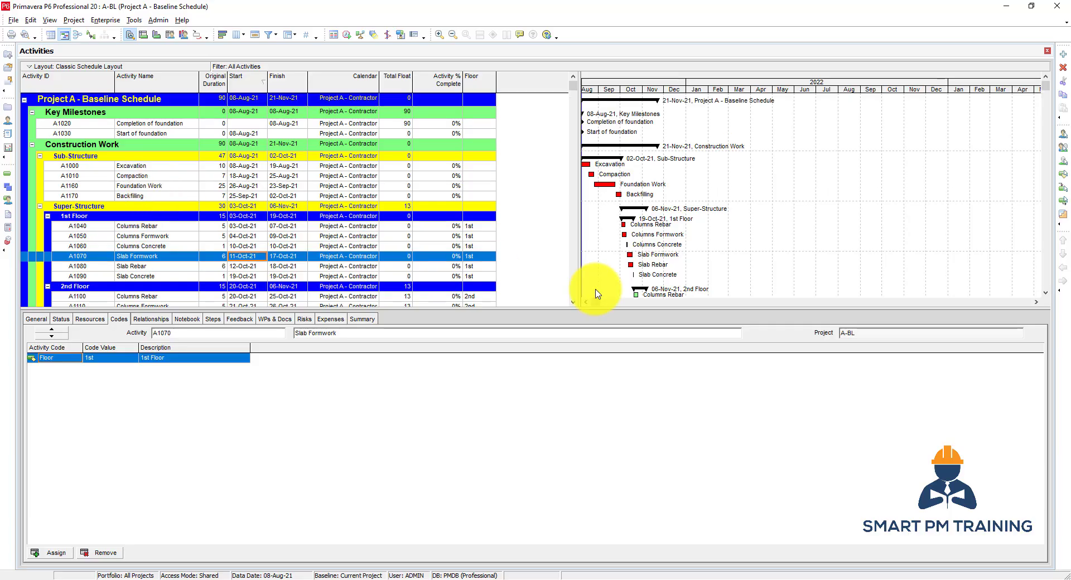
scroll(257, 174, down, 5)
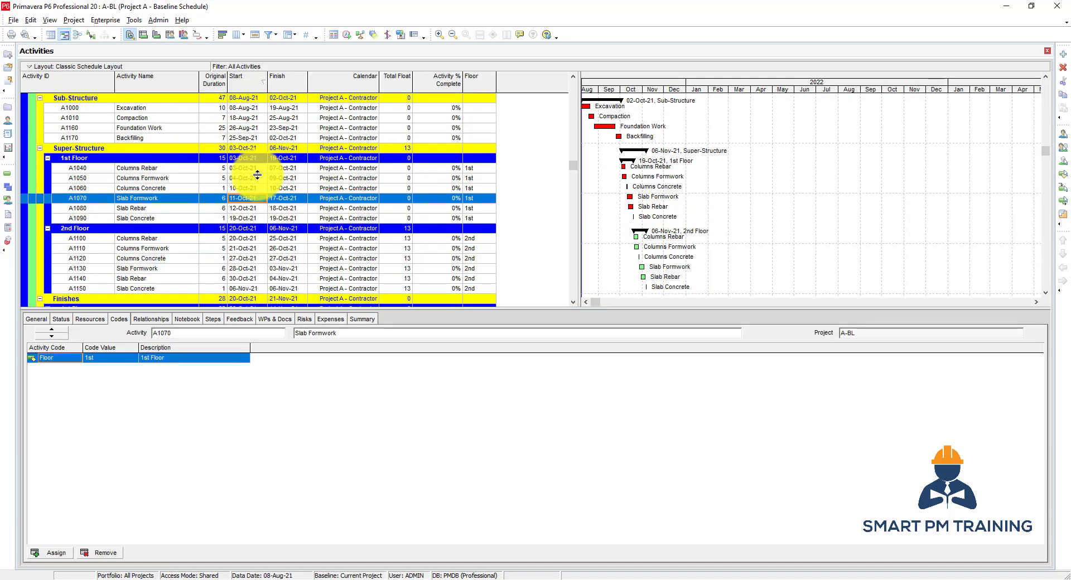
scroll(256, 174, down, 3)
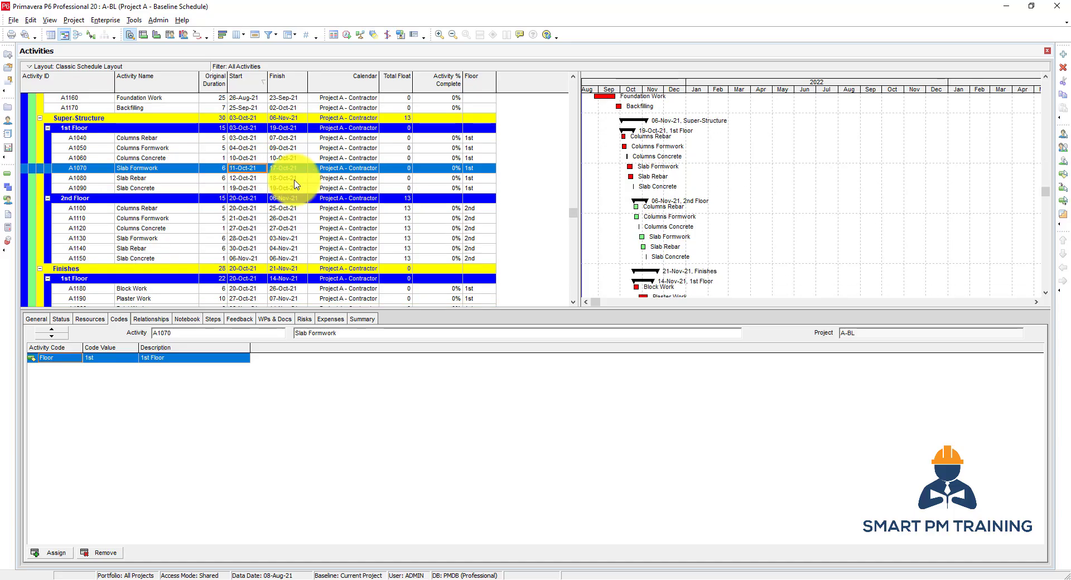
scroll(222, 212, down, 2)
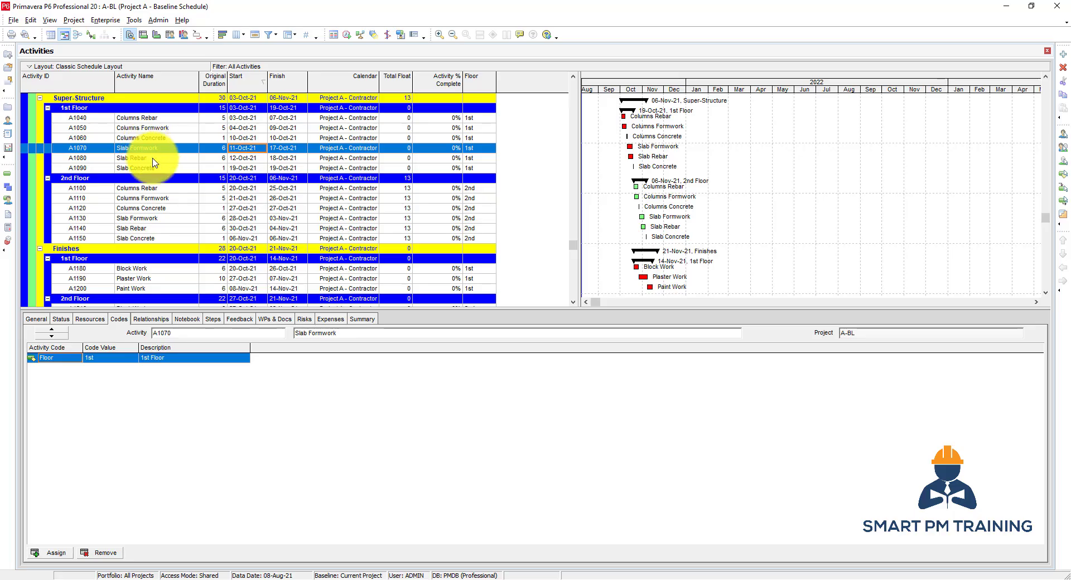
scroll(152, 175, down, 3)
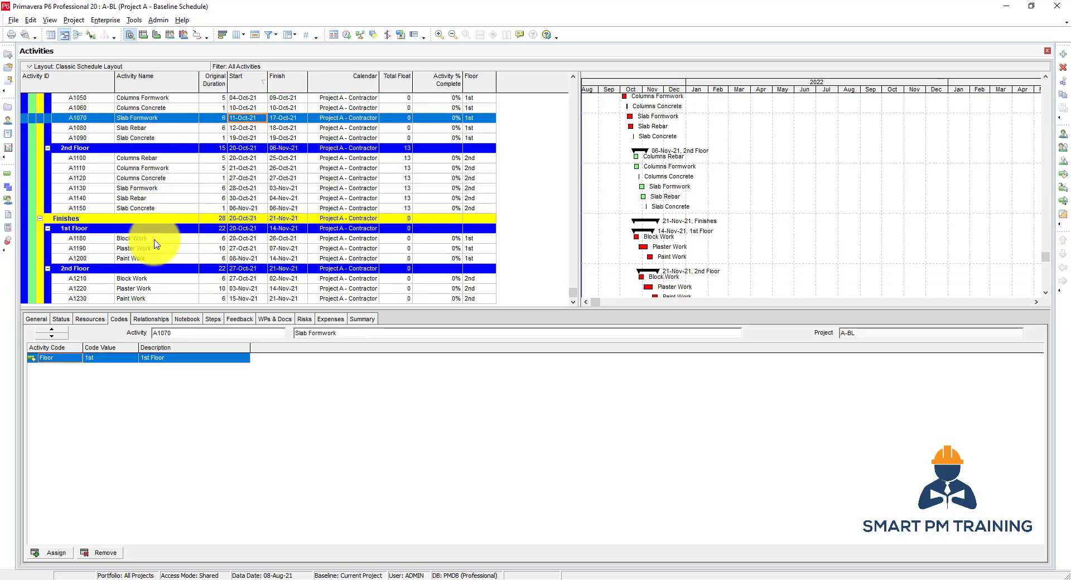
Create a new project-level activity code named Activity Type
right_click(162, 189)
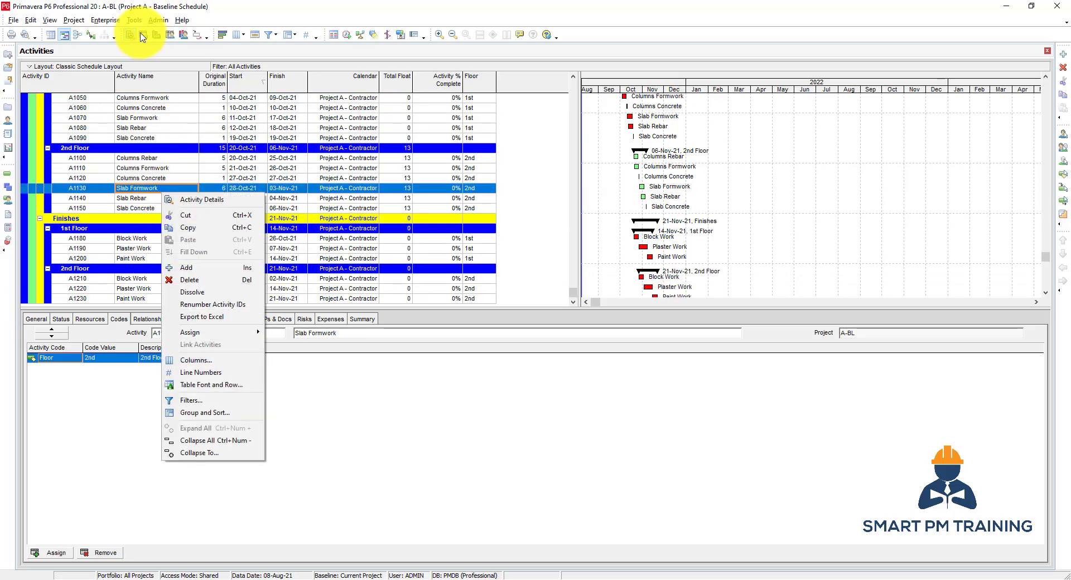
click(106, 20)
key(Escape)
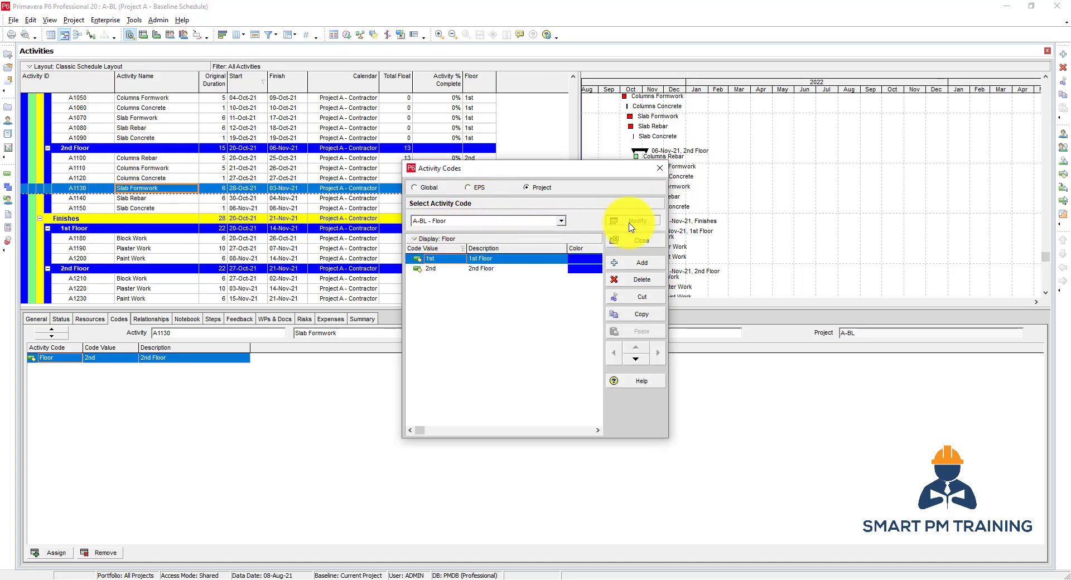
click(632, 223)
click(630, 257)
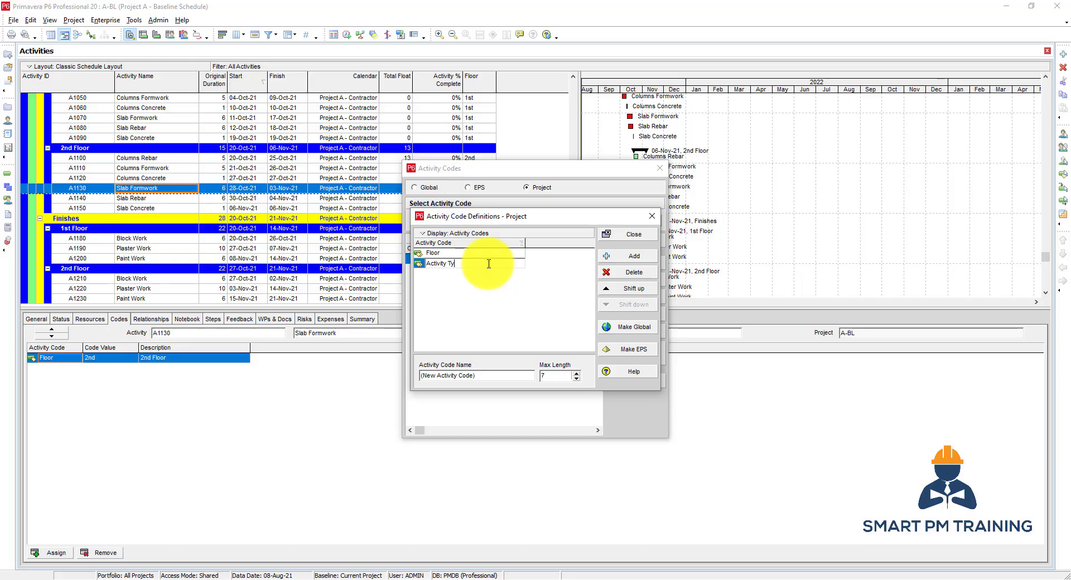
click(630, 235)
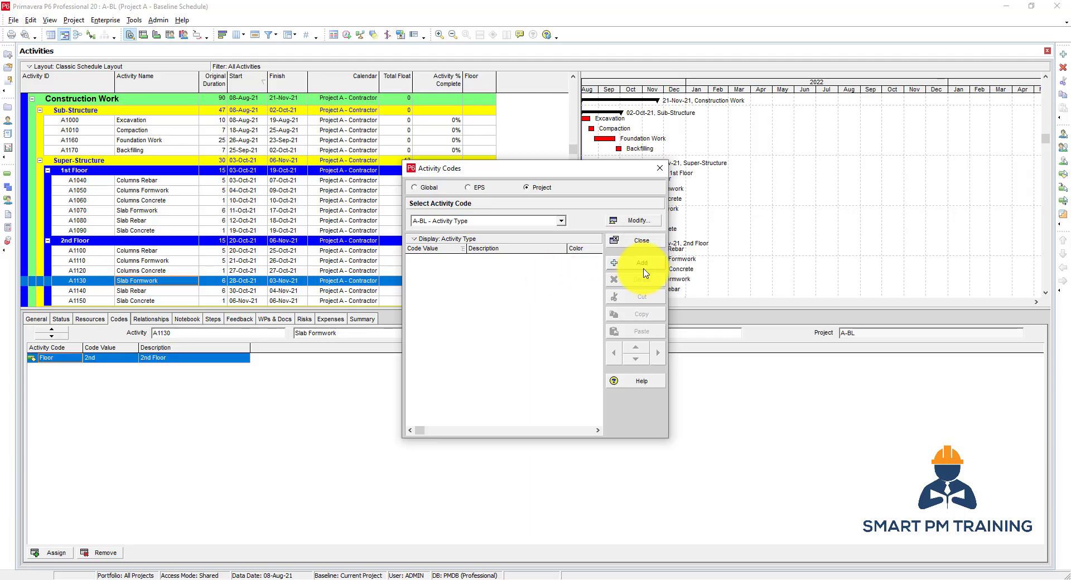
Add the code value CON with the description Concrete to the Activity Type code
click(647, 265)
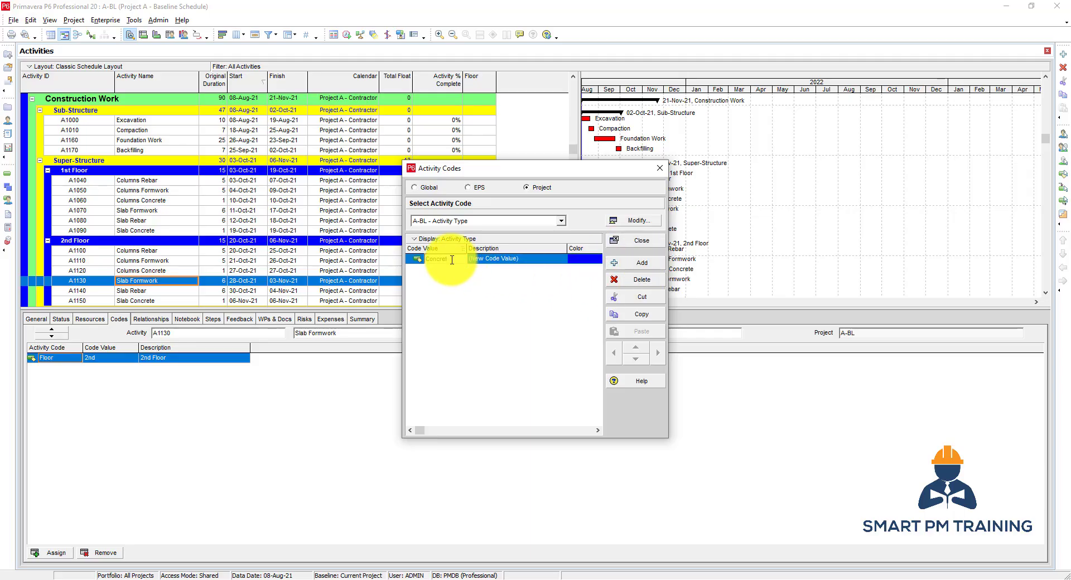
drag(453, 261, 391, 256)
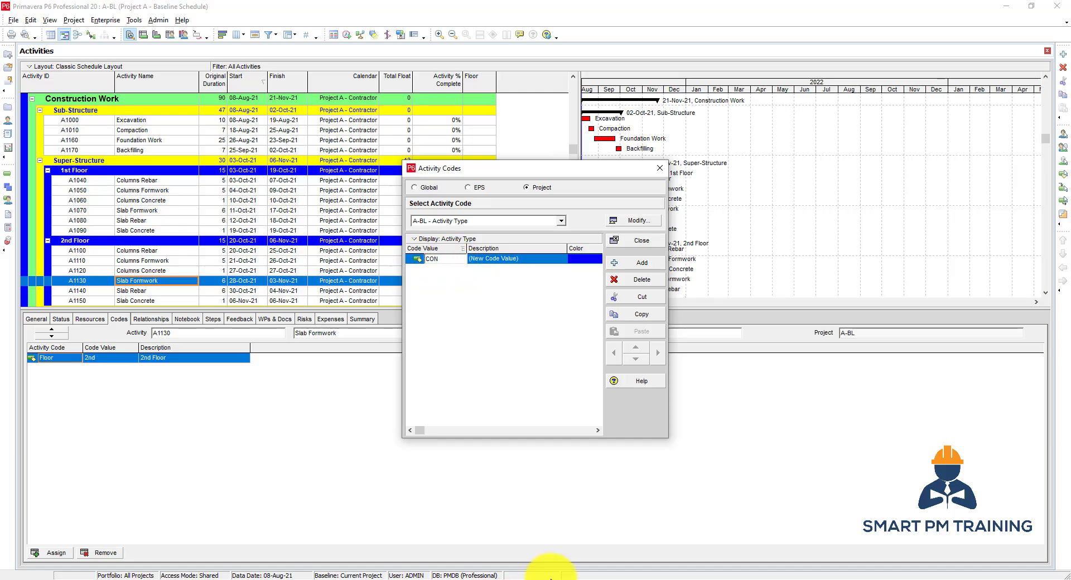
click(484, 259)
text(Conc)
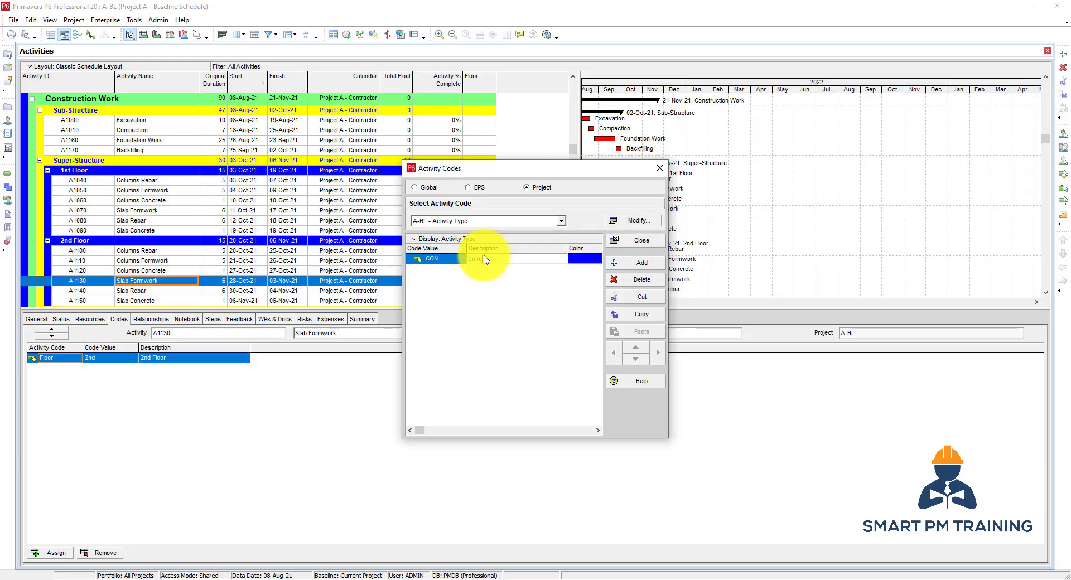
text(rete)
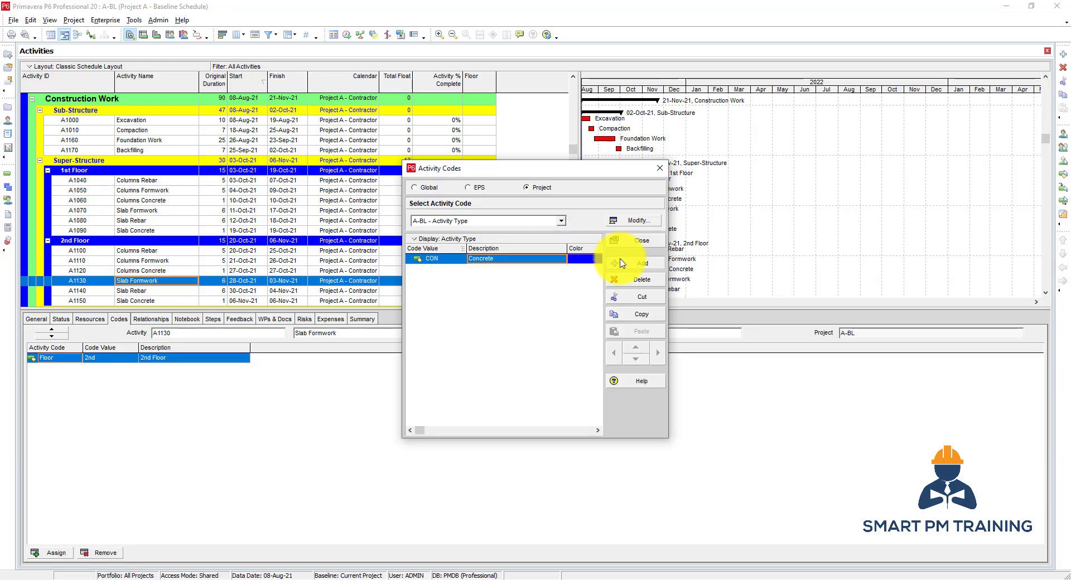
Add the code value BL with the description Block Work to the Activity Type code
click(621, 263)
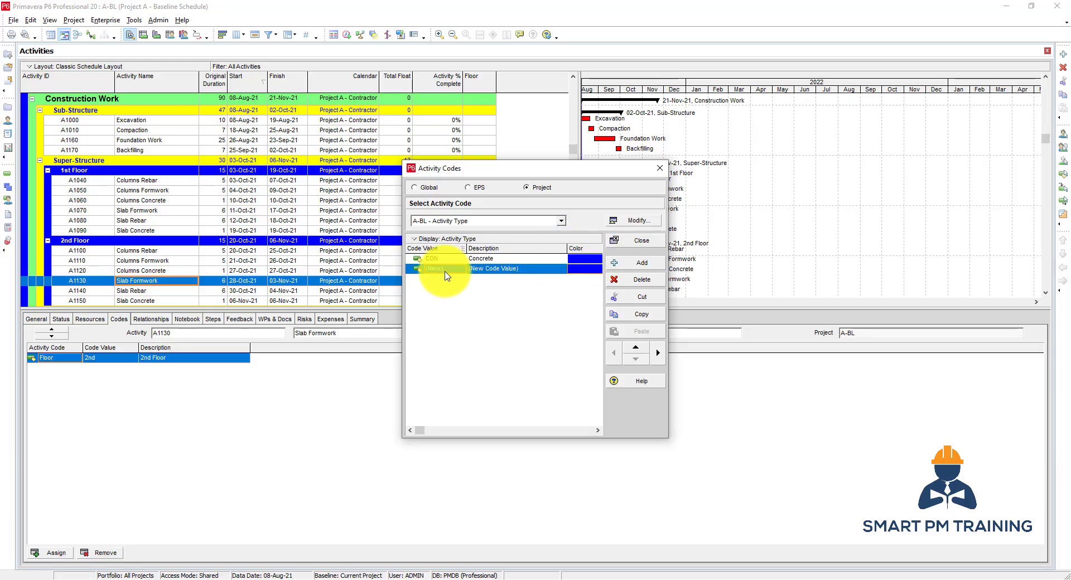
click(494, 271)
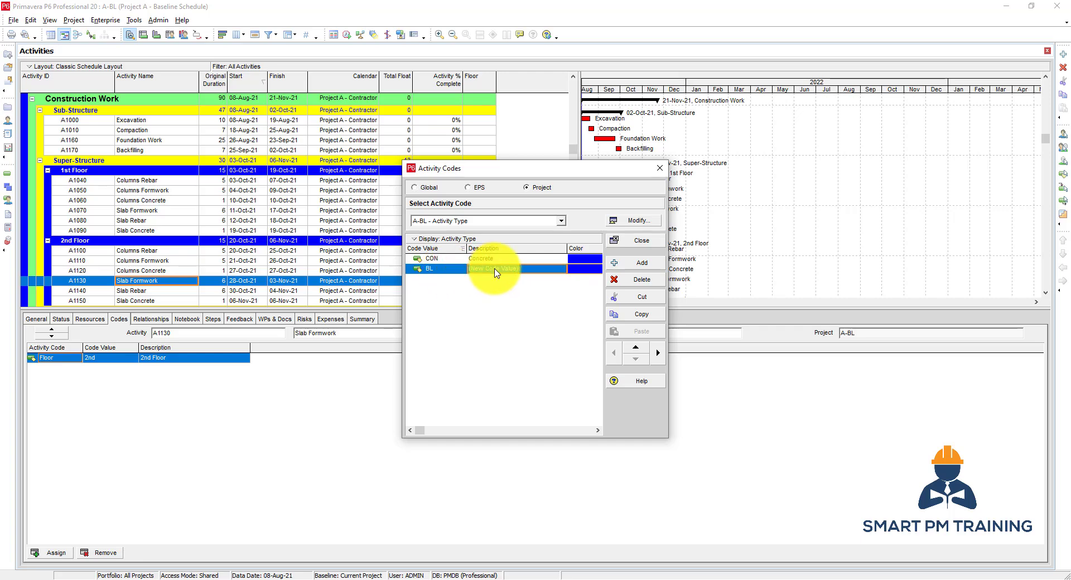
text(B)
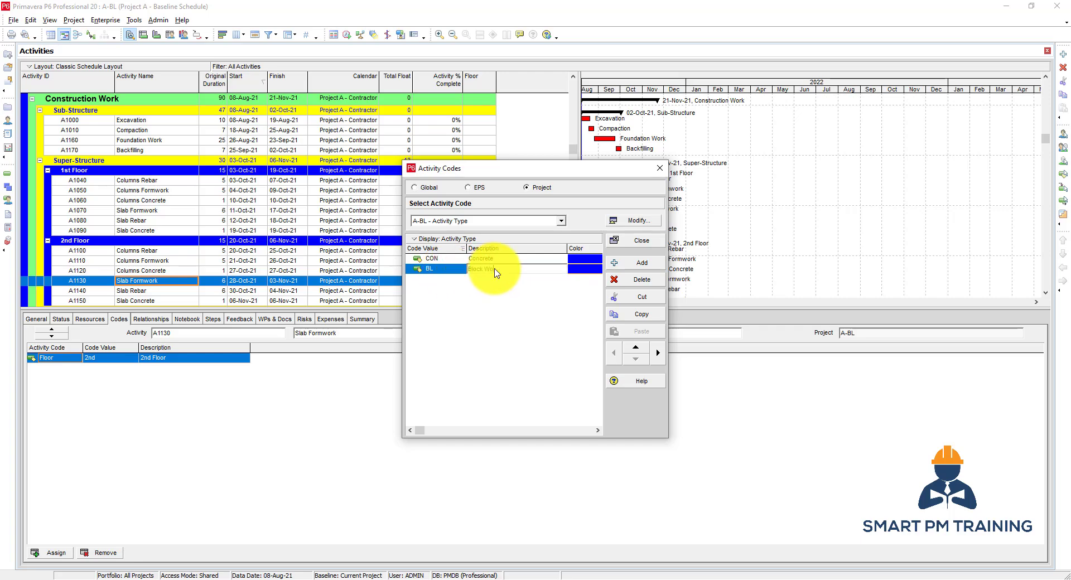
text(lock Work)
Add the code value PL with the description Plaster Work to the Activity Type code
click(633, 263)
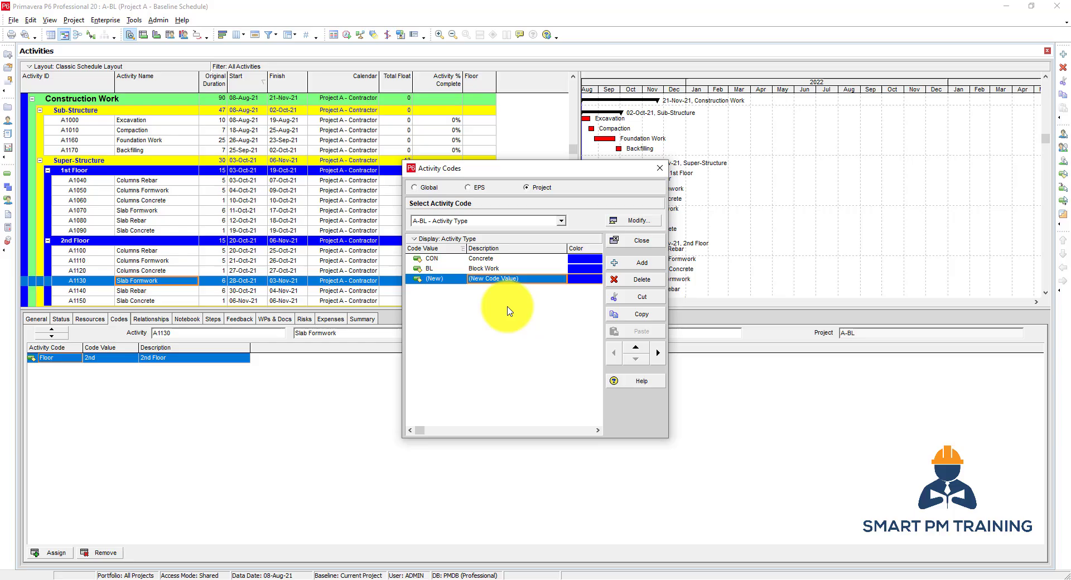
click(446, 280)
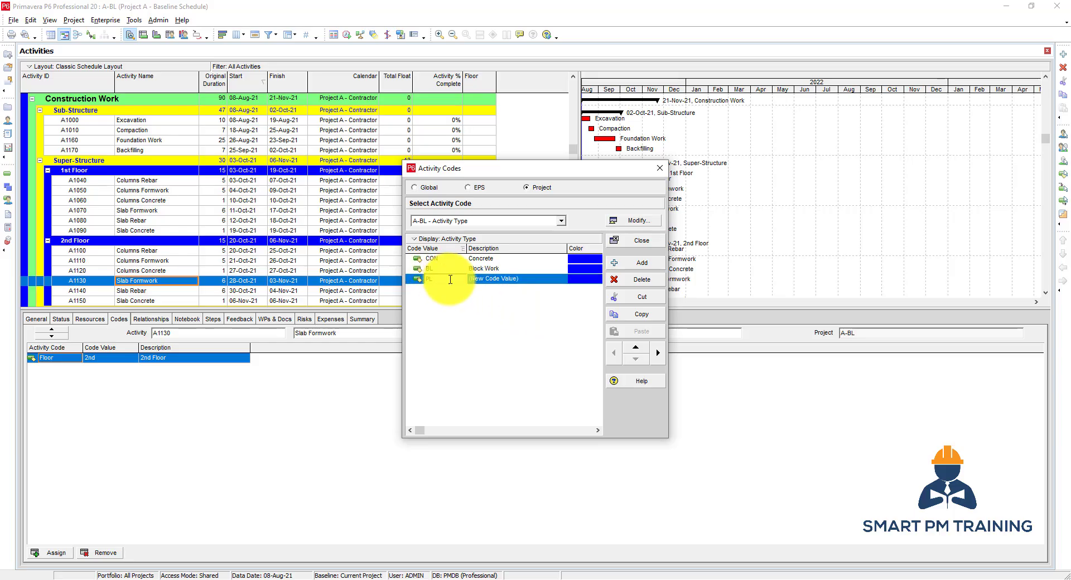
click(497, 283)
text(Plaster Work)
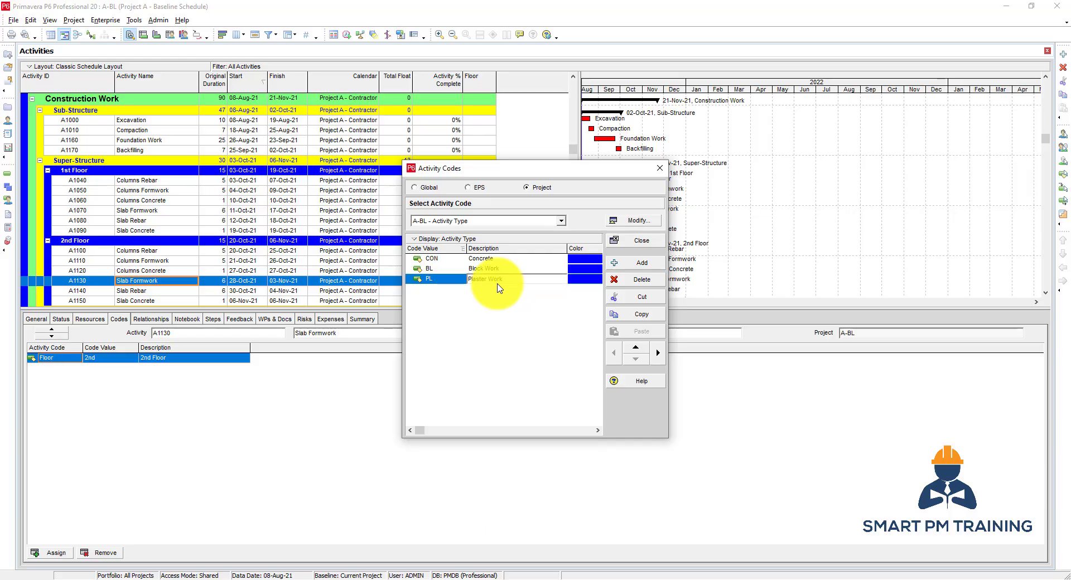
Add the code value PN with the description Paint Work and close the activity codes dialog
click(642, 262)
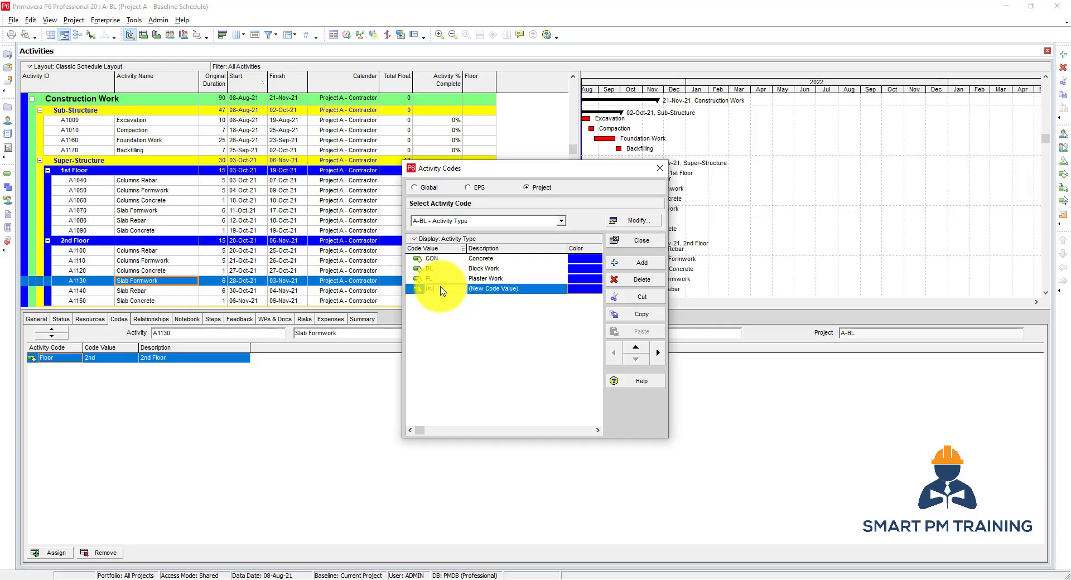
text(PN)
click(503, 289)
text(Paint Work)
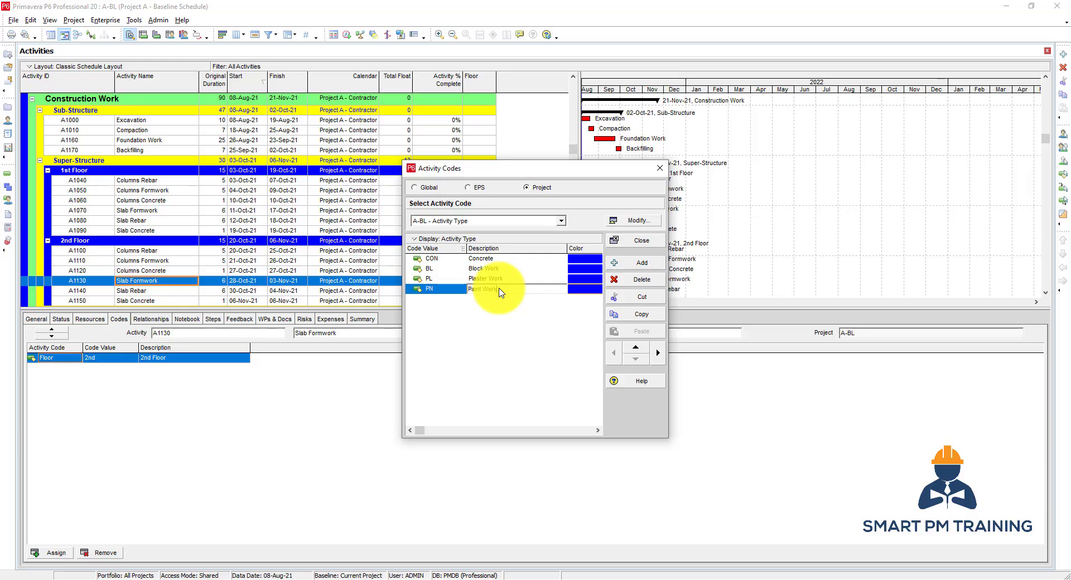
click(491, 317)
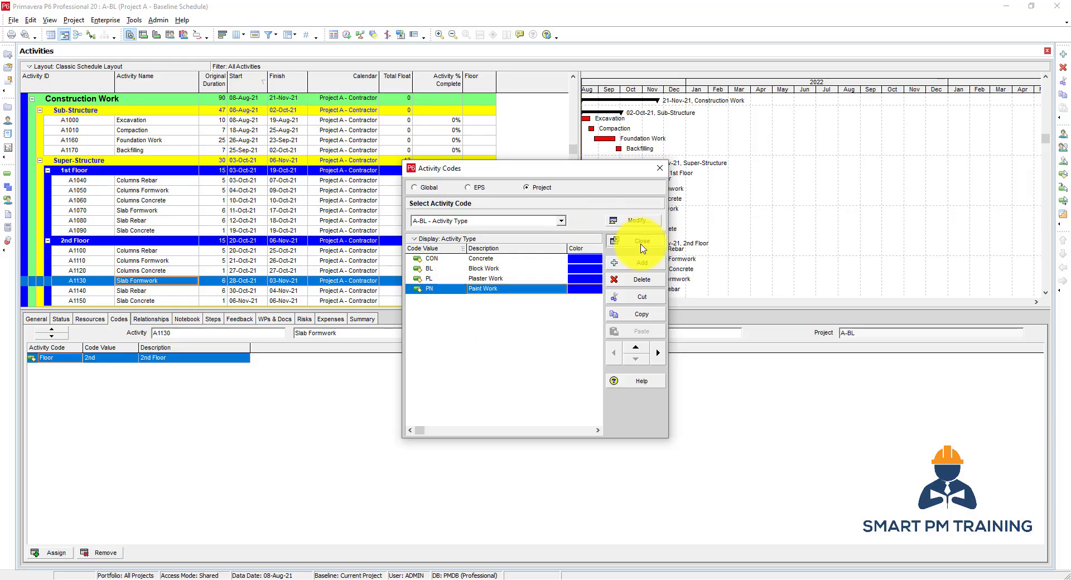
click(641, 245)
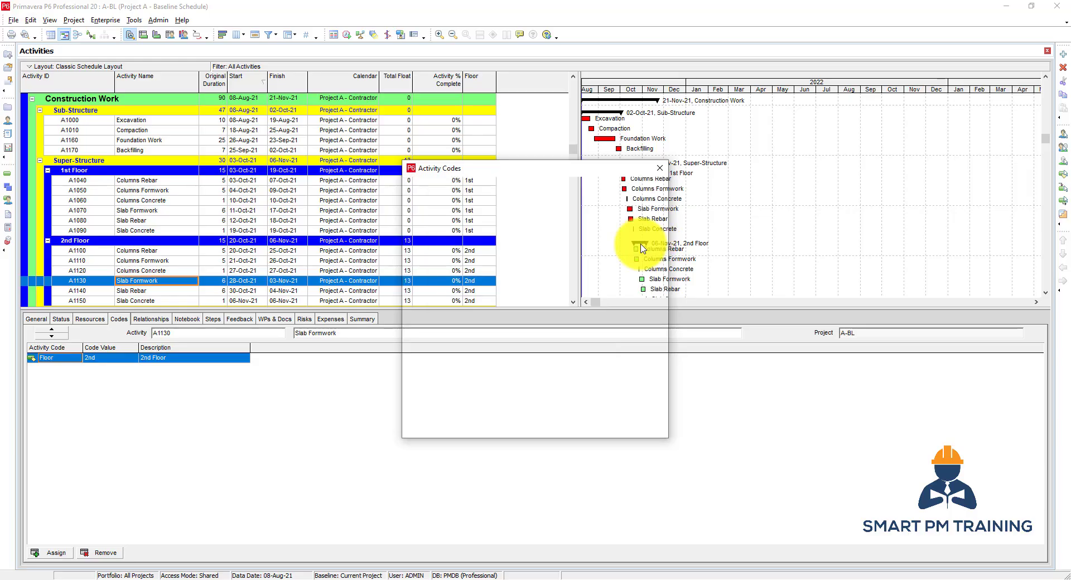
Add the project activity code Activity Type as a column in the activity table and place it after Floor
click(138, 185)
right_click(166, 179)
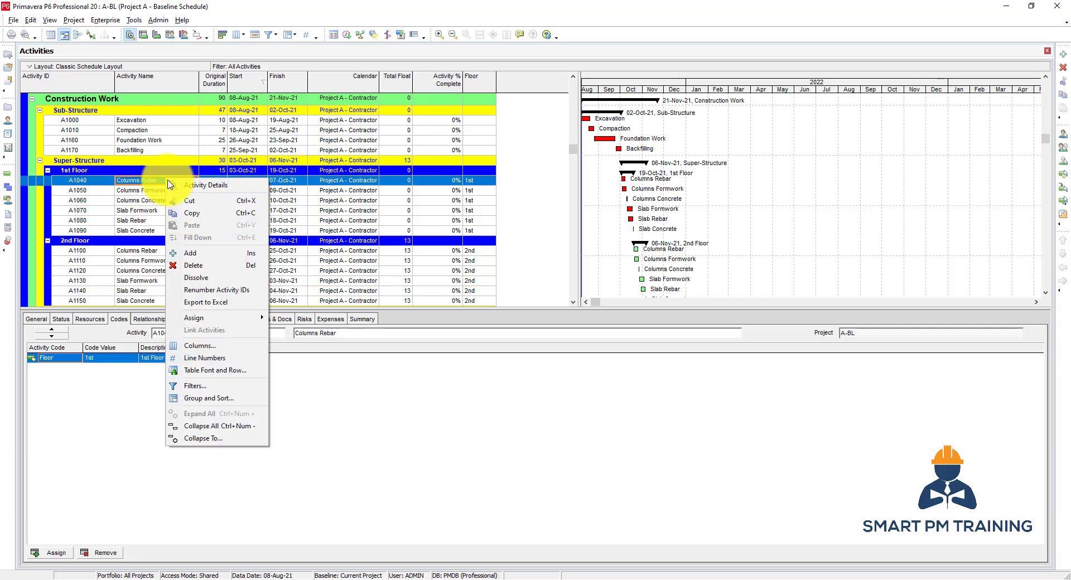
click(223, 349)
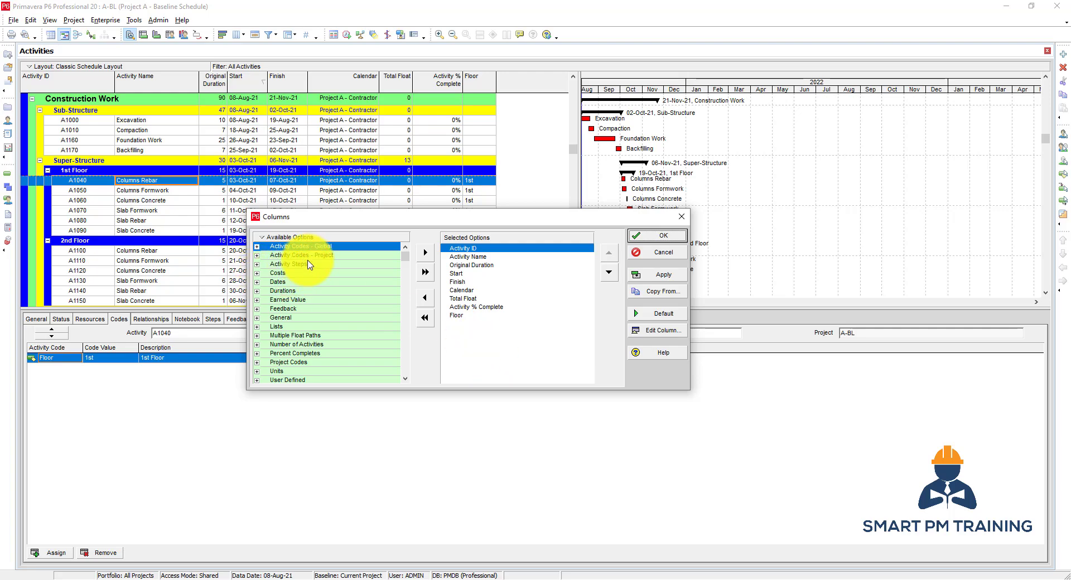
double_click(313, 256)
double_click(315, 265)
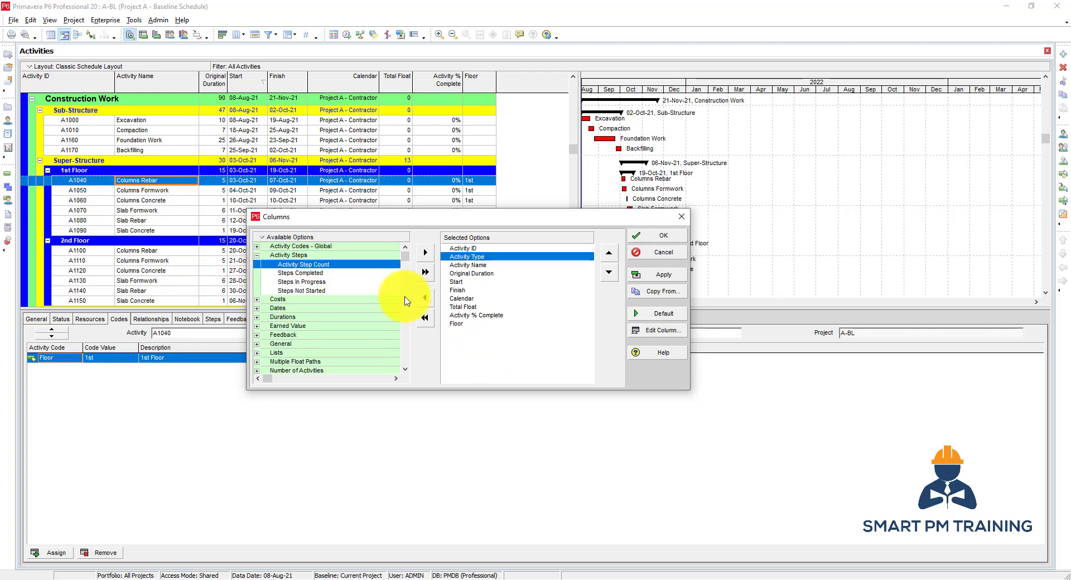
click(610, 277)
click(610, 277)
click(610, 276)
click(610, 277)
click(610, 274)
click(610, 274)
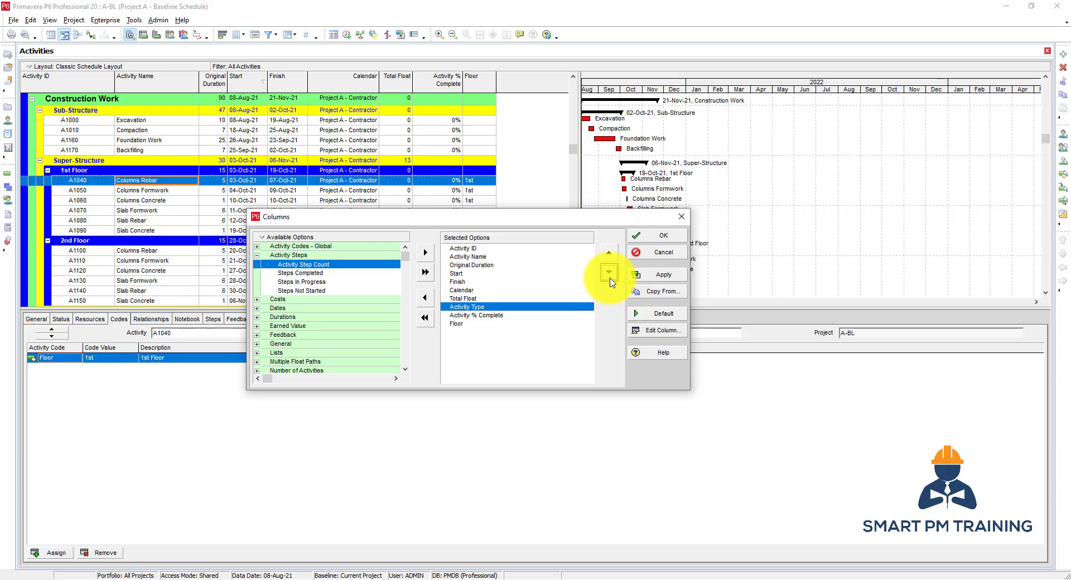
click(611, 275)
click(610, 275)
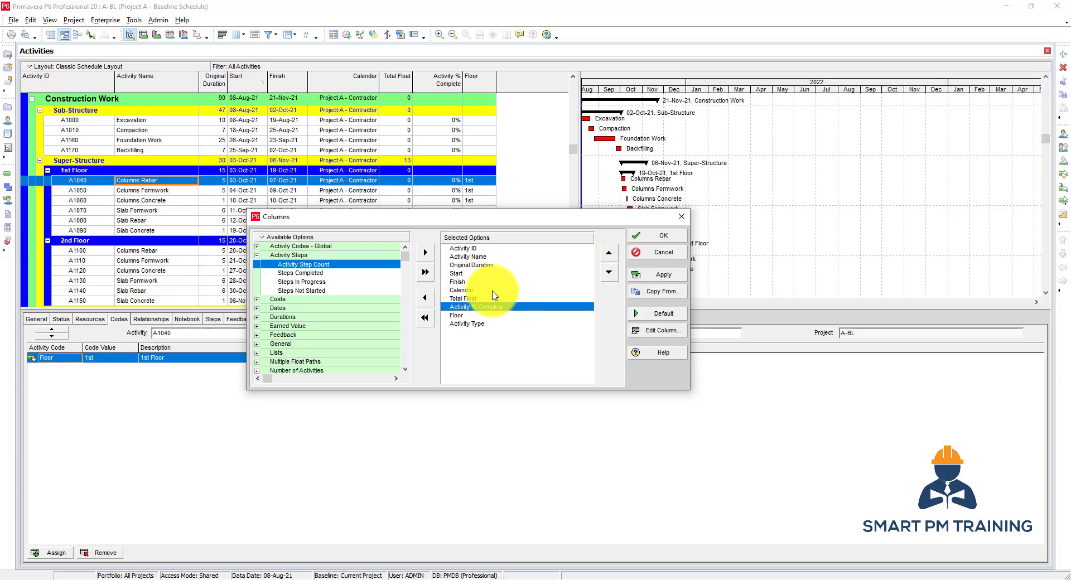
Remove the Calendar and Activity % Complete columns and confirm the column selection
click(467, 290)
click(433, 298)
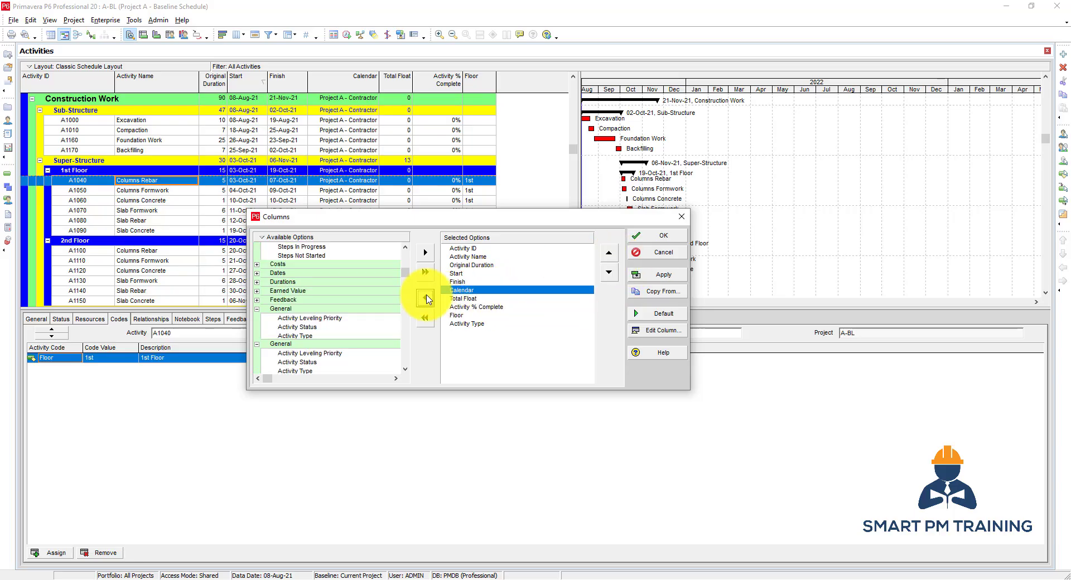
click(461, 300)
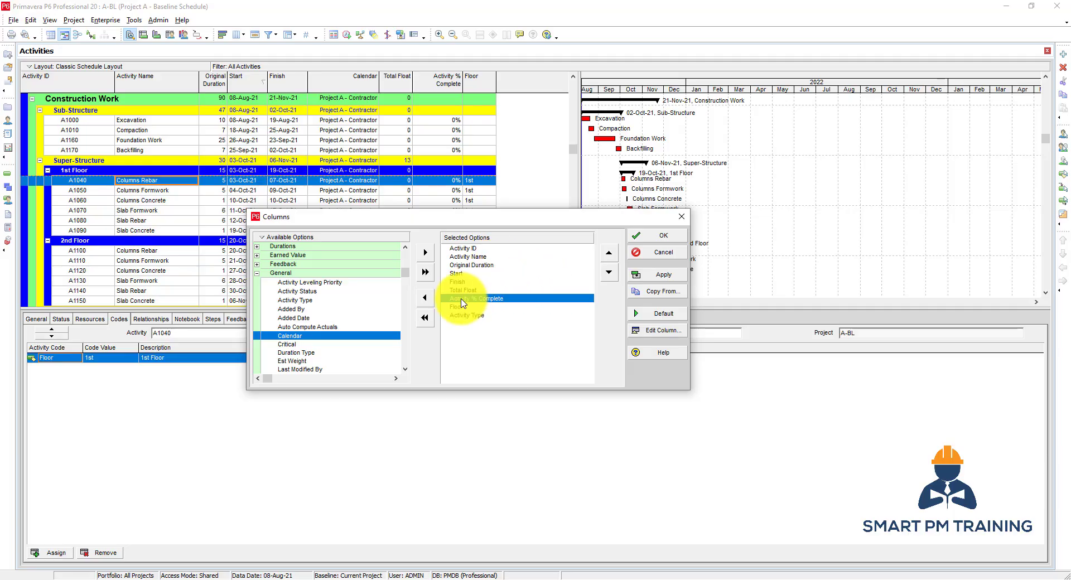
click(425, 298)
click(658, 236)
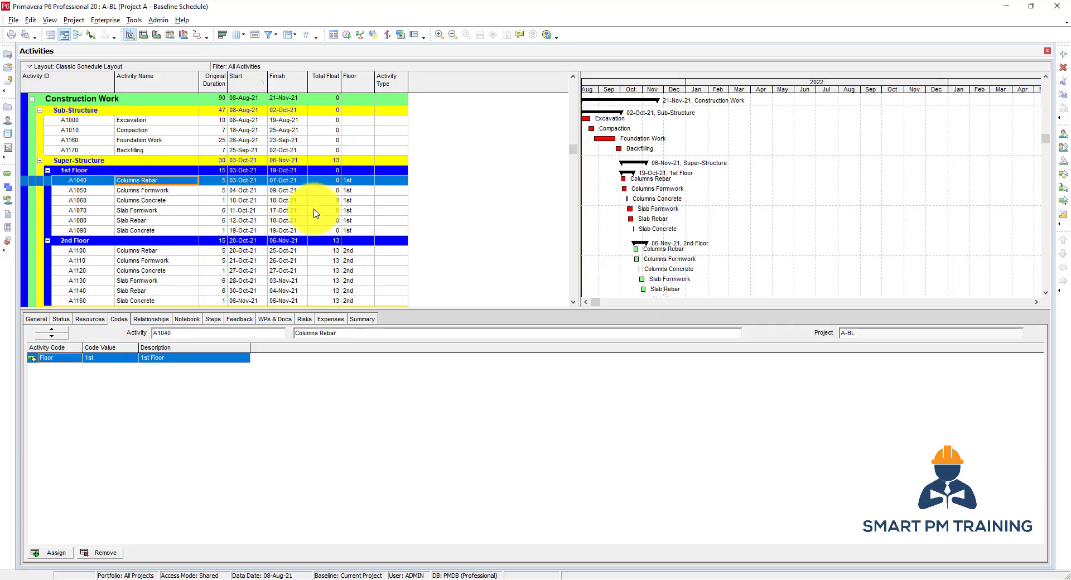
Assign Activity Type CON to the 1st Floor Columns Rebar and fill it down through the 2nd Floor Slab Concrete in Super-Structure
double_click(389, 181)
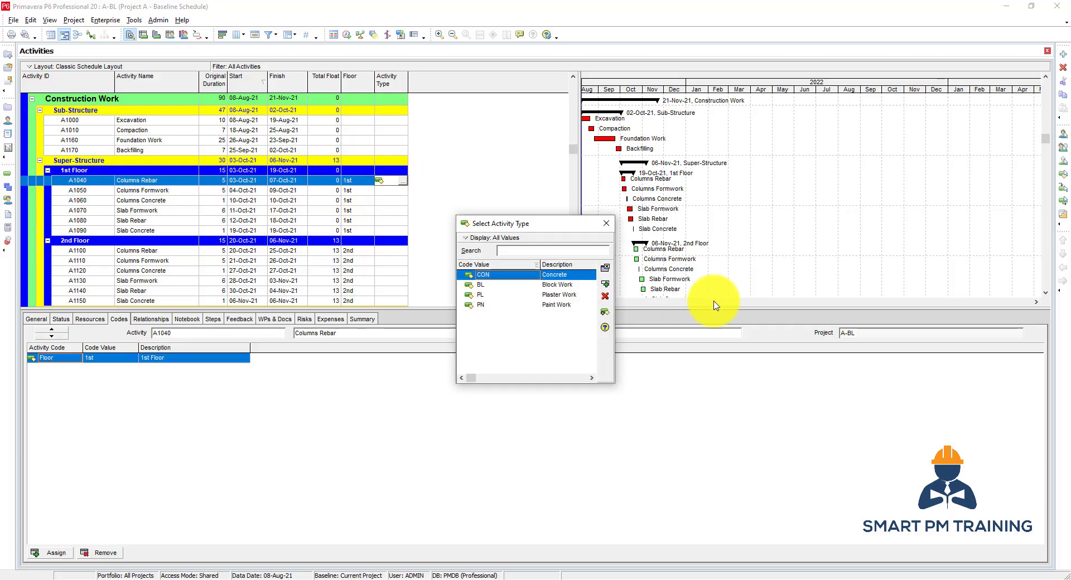
double_click(563, 279)
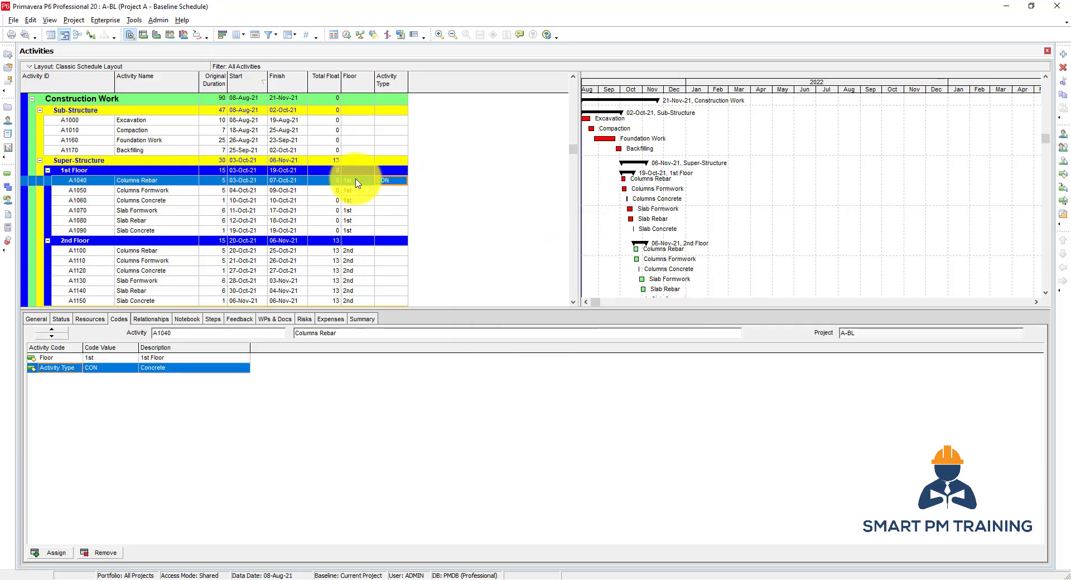
scroll(352, 176, down, 2)
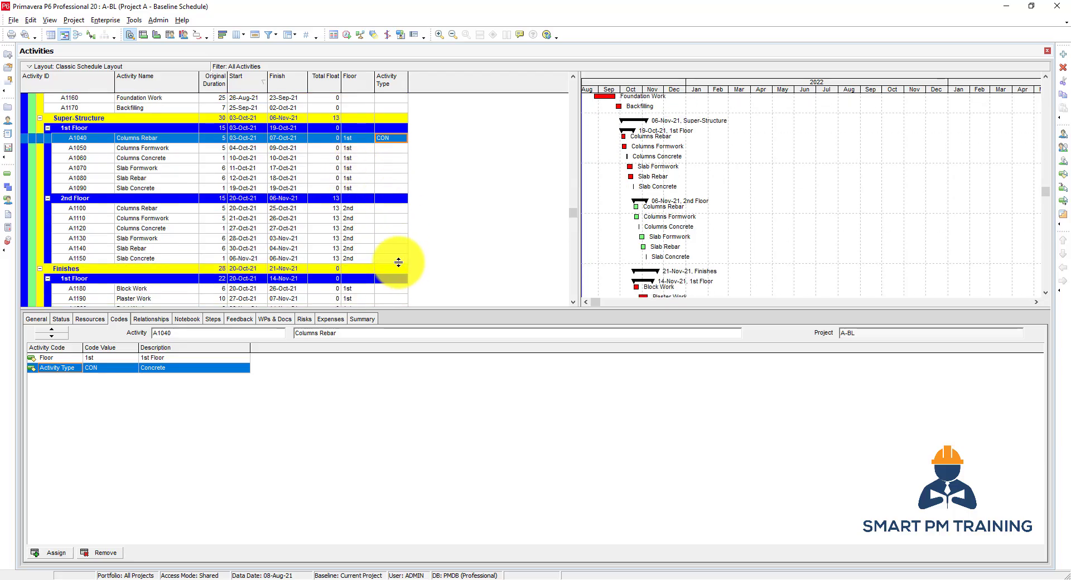
shift+click(399, 262)
right_click(393, 260)
click(418, 322)
scroll(352, 237, down, 1)
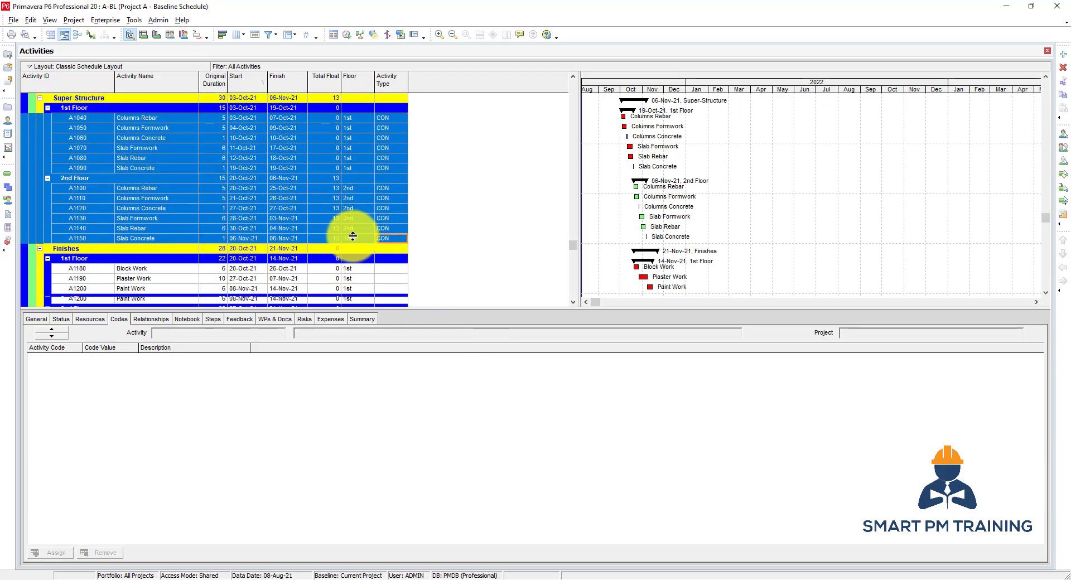
scroll(352, 236, down, 1)
click(353, 210)
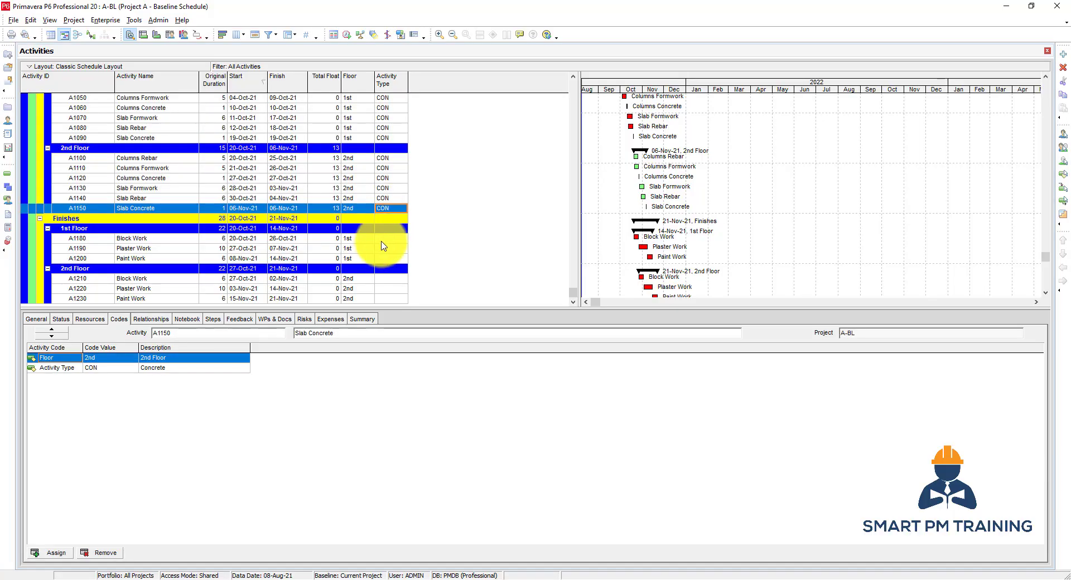
Assign Activity Type BL to the 1st Floor Block Work and fill it down to the 2nd Floor Block Work
double_click(385, 239)
click(573, 286)
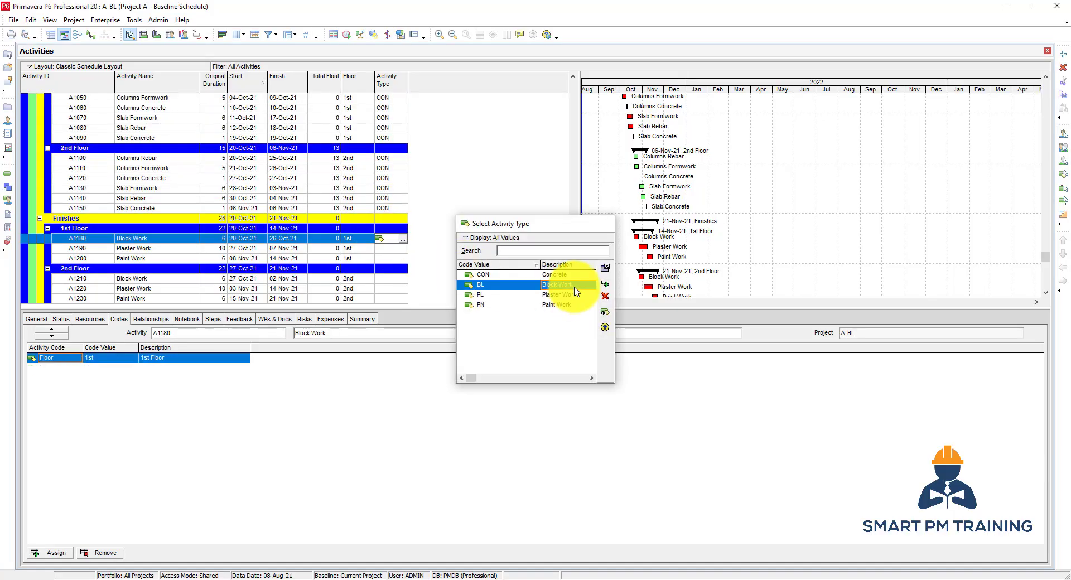
double_click(574, 289)
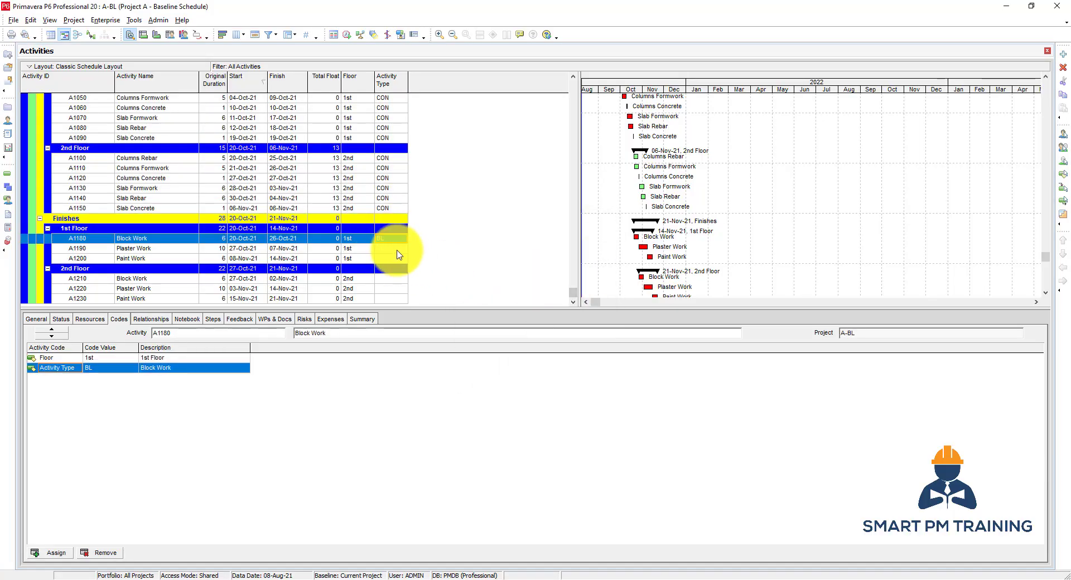
ctrl+click(389, 281)
right_click(389, 281)
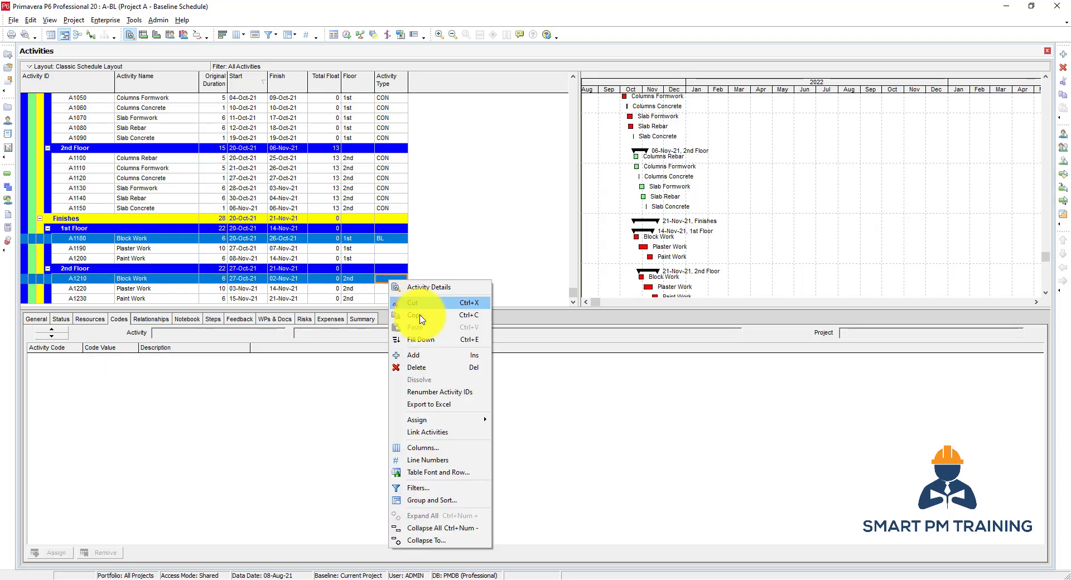
click(426, 337)
Assign Activity Type PL to the 1st Floor Plaster Work and fill it down to the 2nd Floor Plaster Work
click(387, 253)
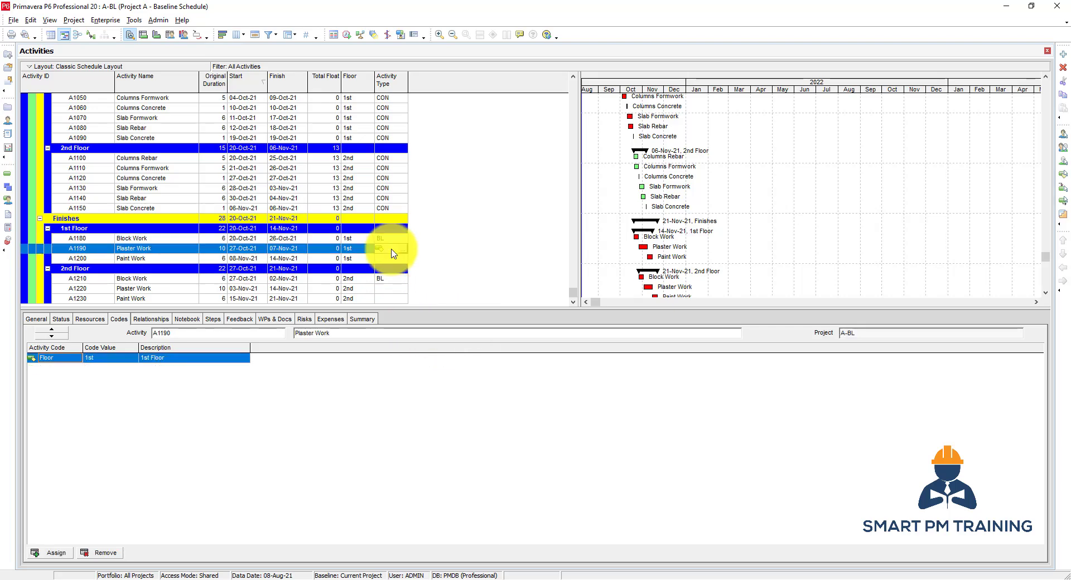
double_click(387, 250)
click(559, 295)
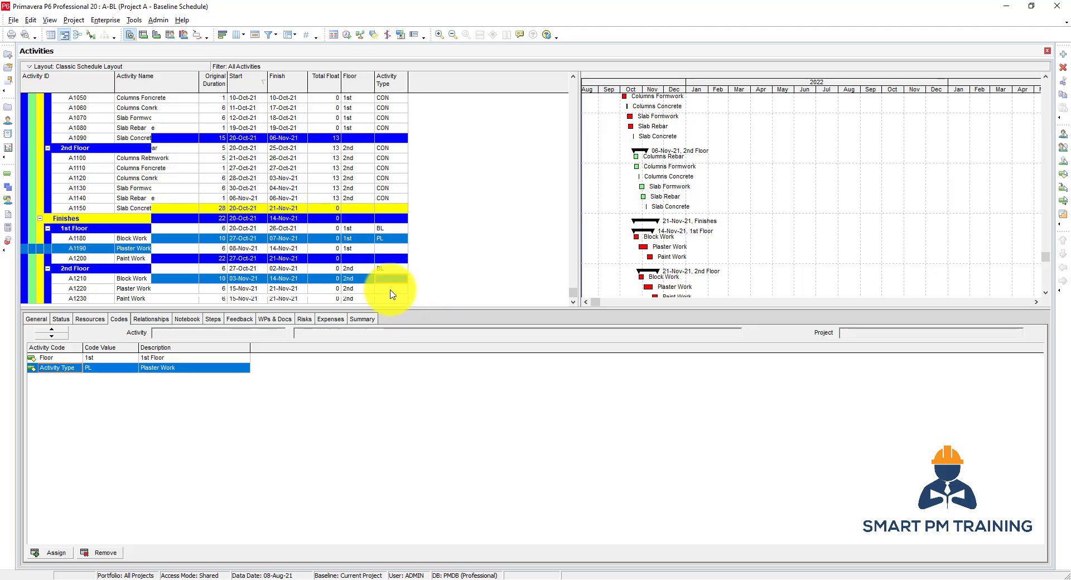
click(390, 298)
right_click(391, 296)
click(389, 231)
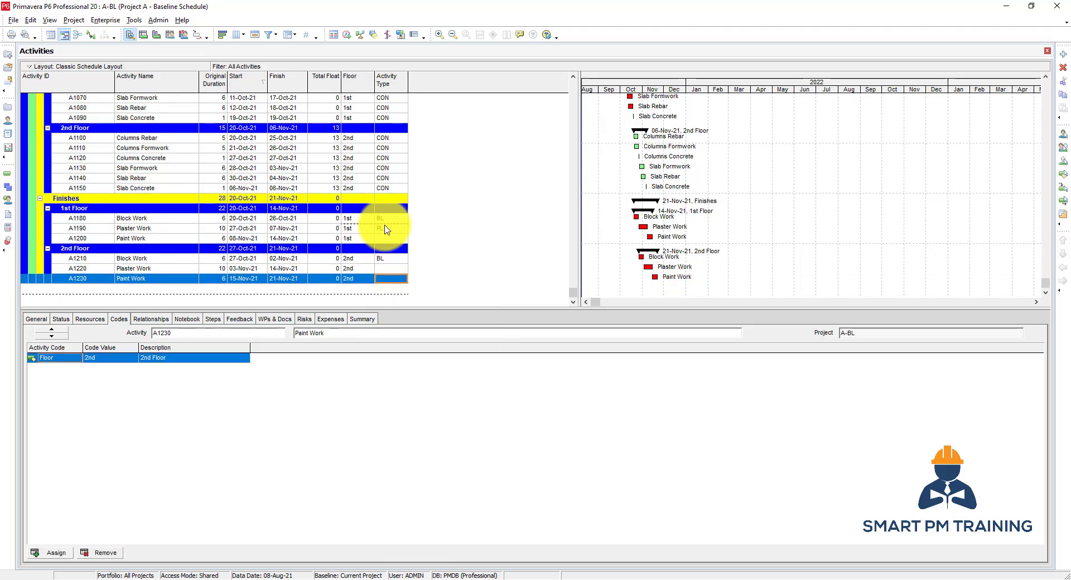
ctrl+click(391, 277)
right_click(390, 275)
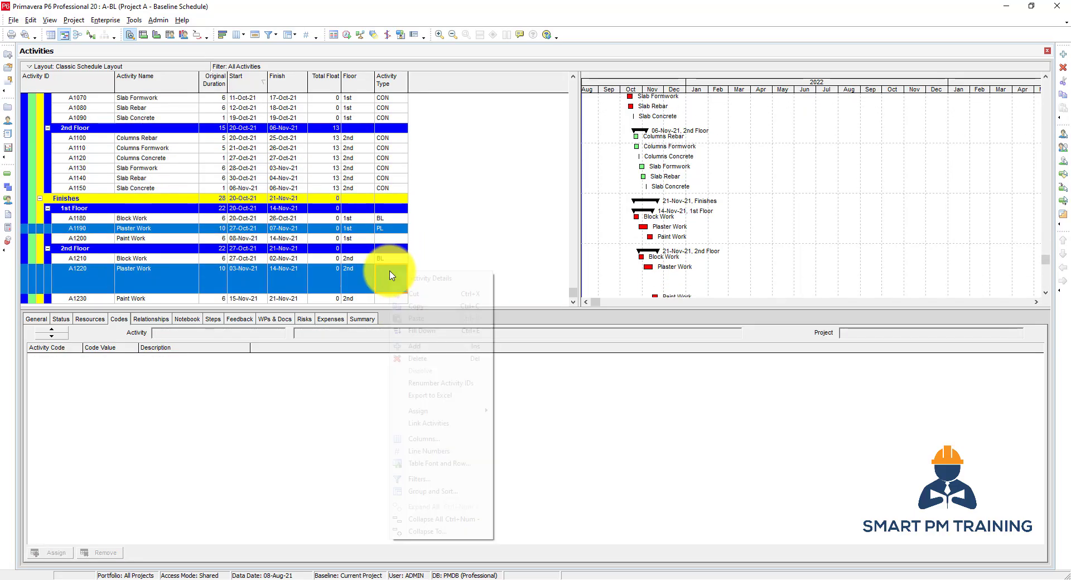
click(423, 328)
Assign Activity Type PN to the Paint Work activities on both floors and reduce the enlarged 2nd Floor Plaster Work row to normal height
double_click(387, 238)
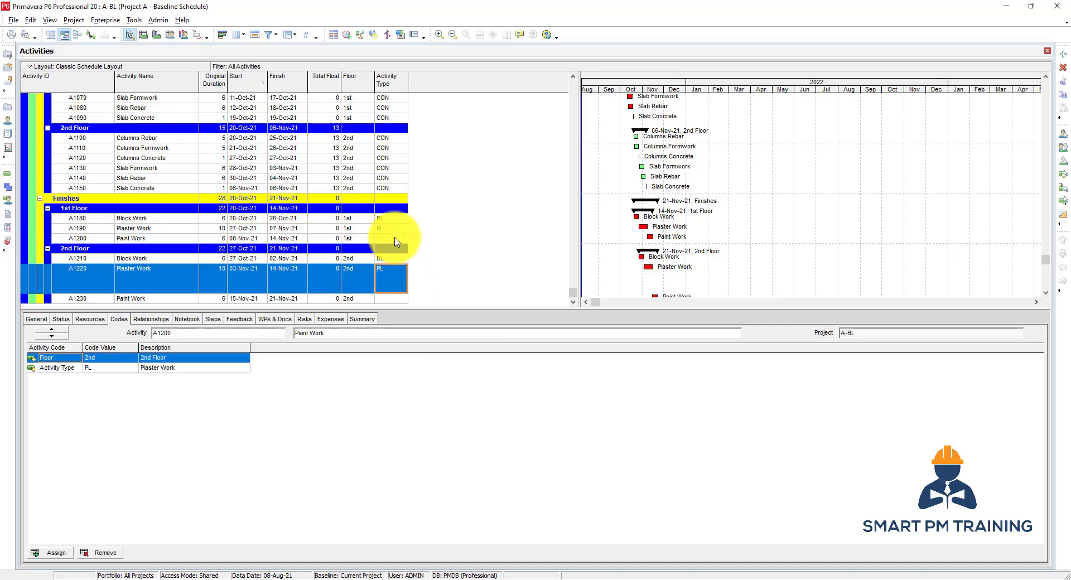
double_click(550, 304)
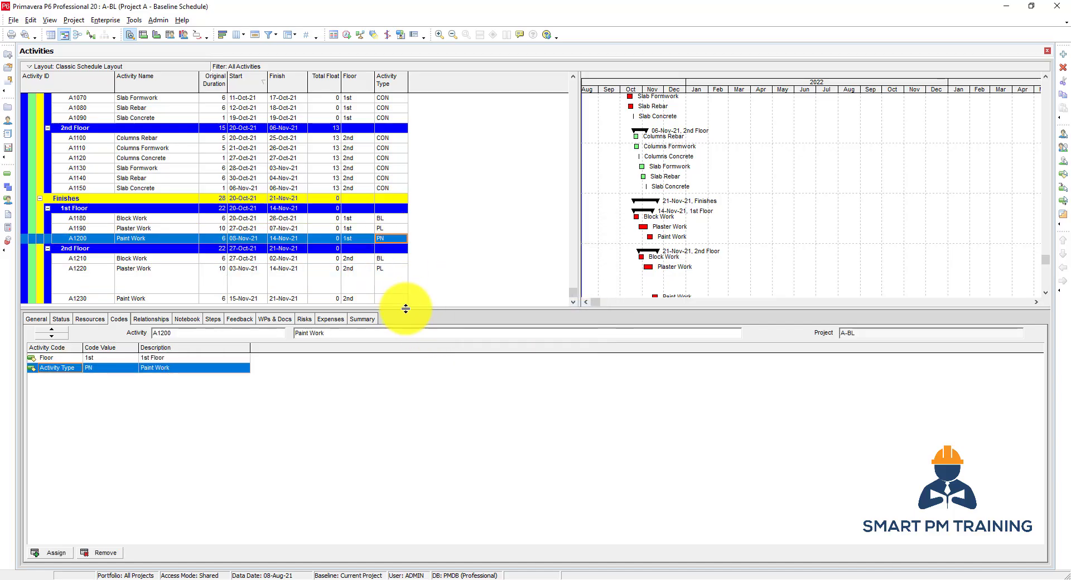
ctrl+click(390, 299)
right_click(392, 299)
click(440, 359)
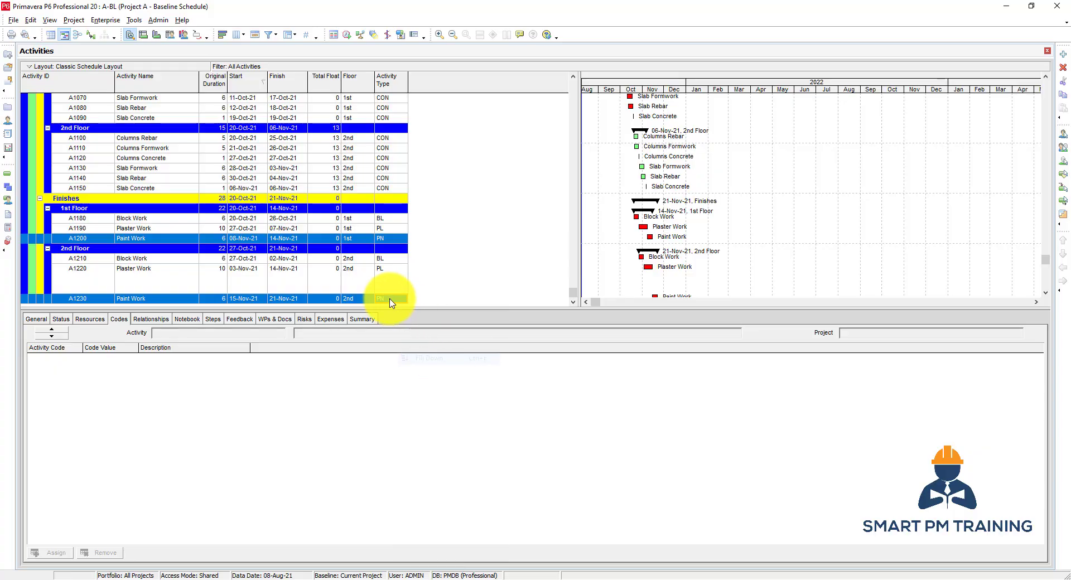
drag(363, 293, 365, 280)
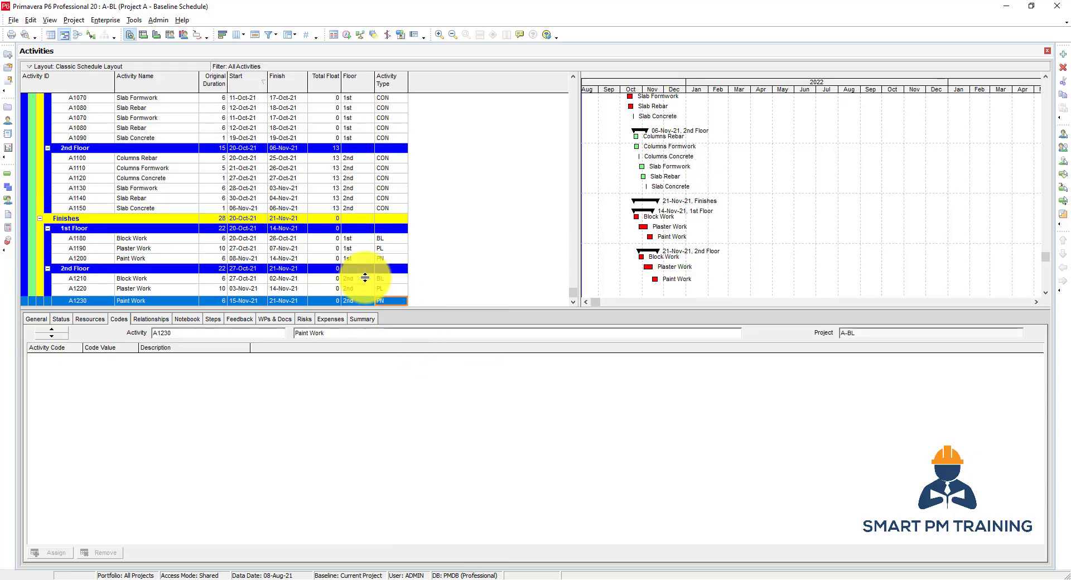
scroll(172, 167, up, 4)
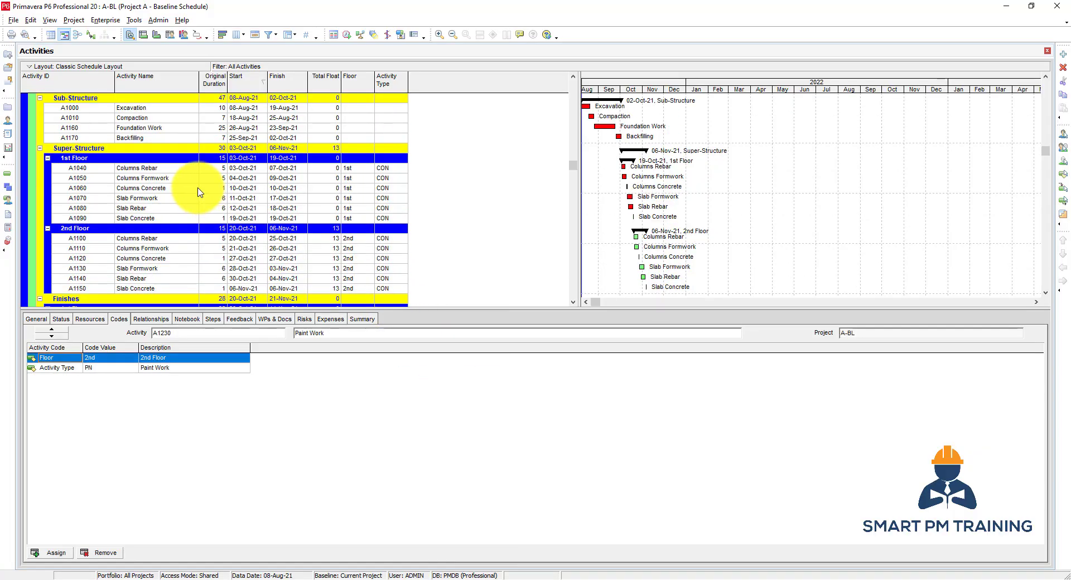
Group the activities by the first Activity Type field in the grouping list, in place of the WBS
scroll(198, 192, down, 3)
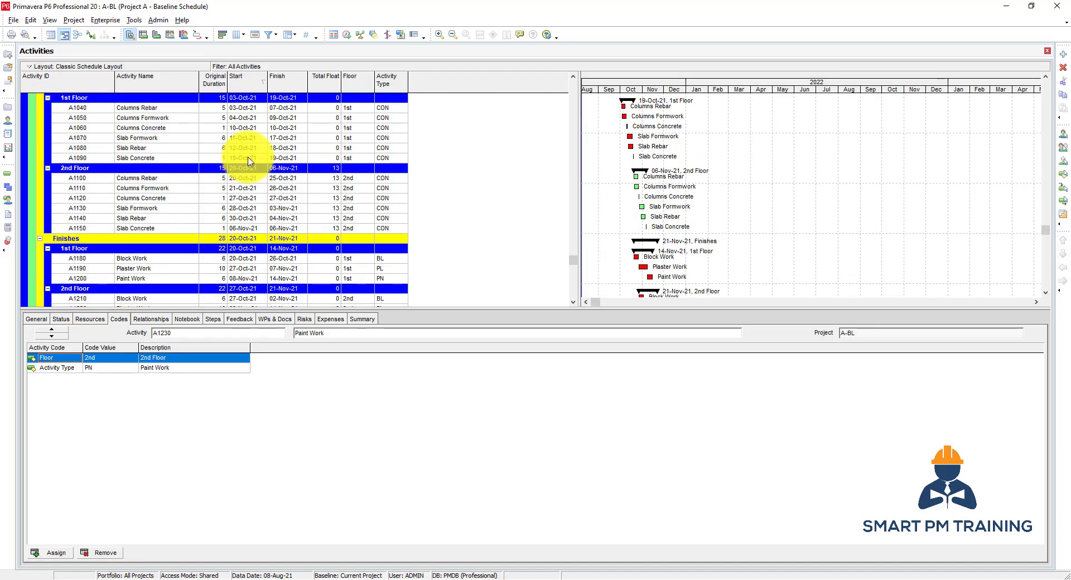
scroll(248, 160, up, 1)
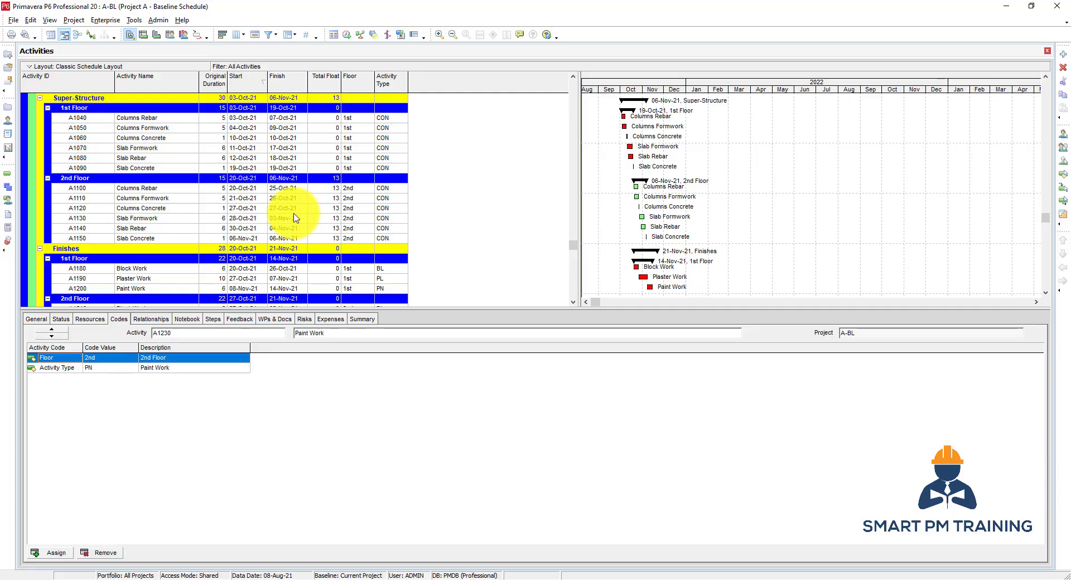
scroll(240, 229, up, 4)
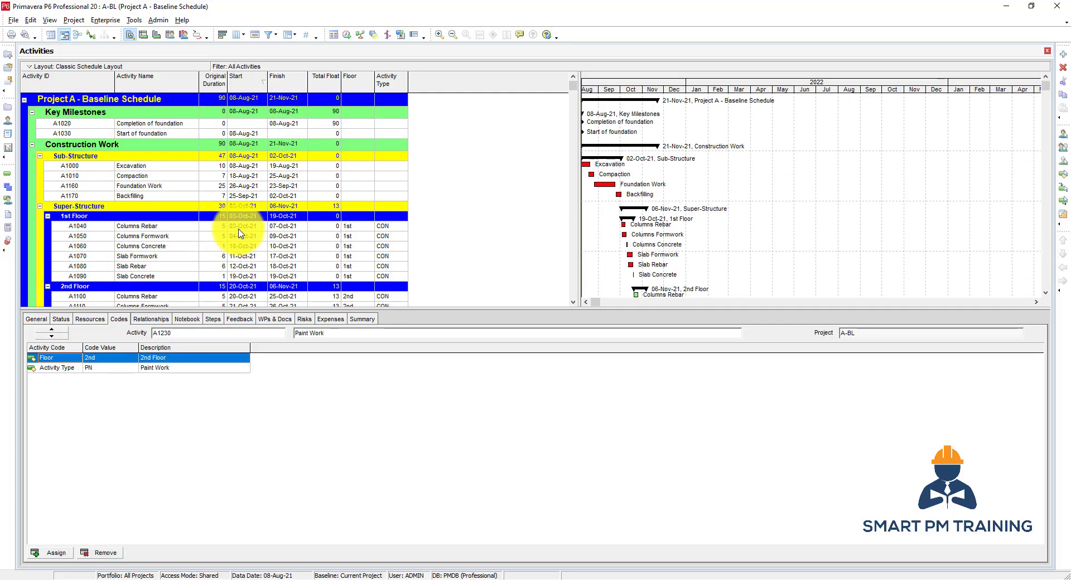
scroll(240, 233, down, 2)
right_click(177, 188)
click(216, 409)
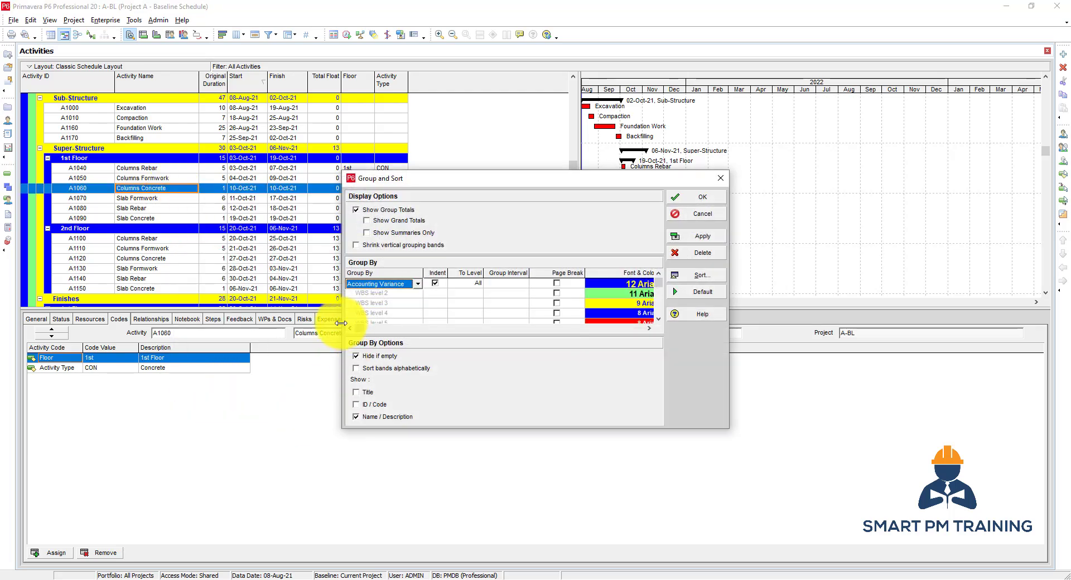
click(371, 284)
click(388, 342)
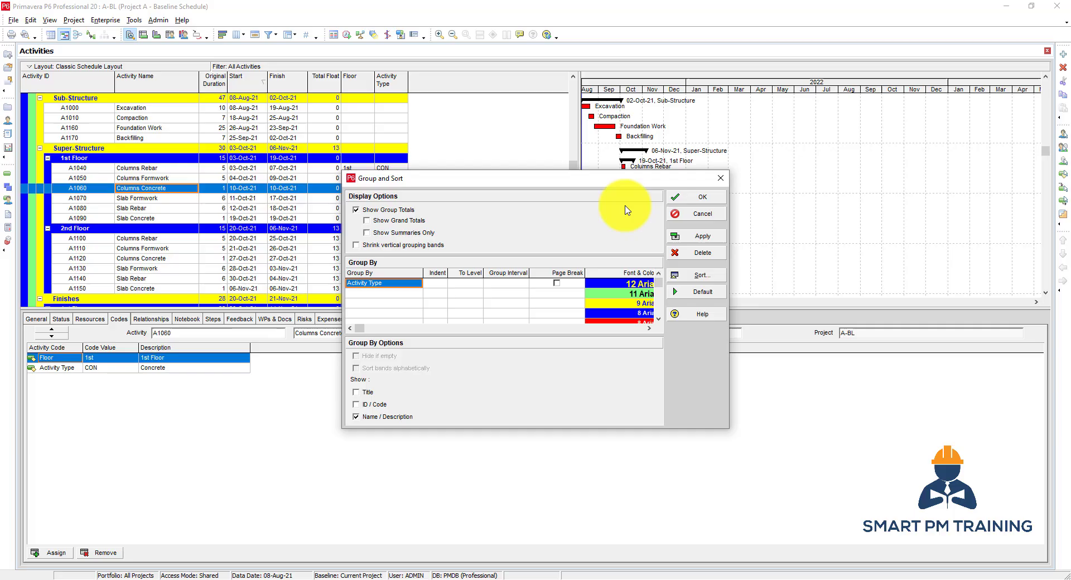
click(697, 197)
Change the activity grouping to the Activity Type project code, using its level-based entry
right_click(133, 149)
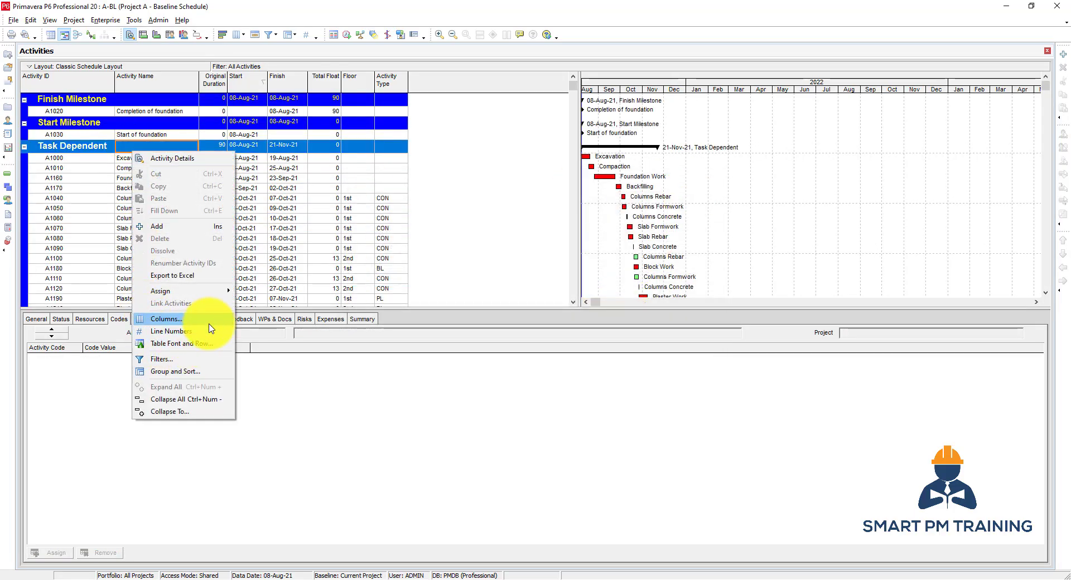
click(177, 371)
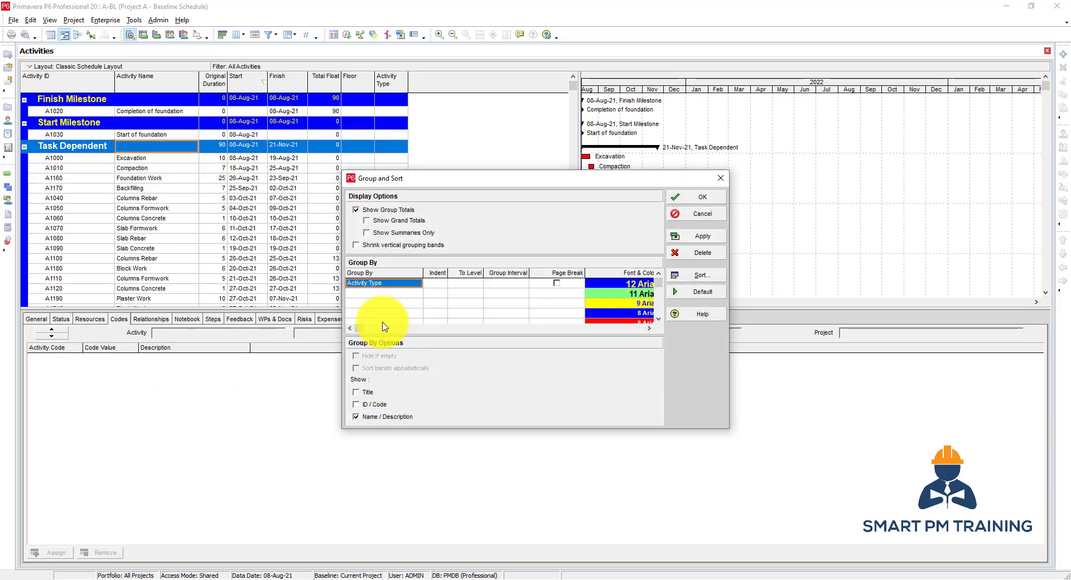
click(391, 284)
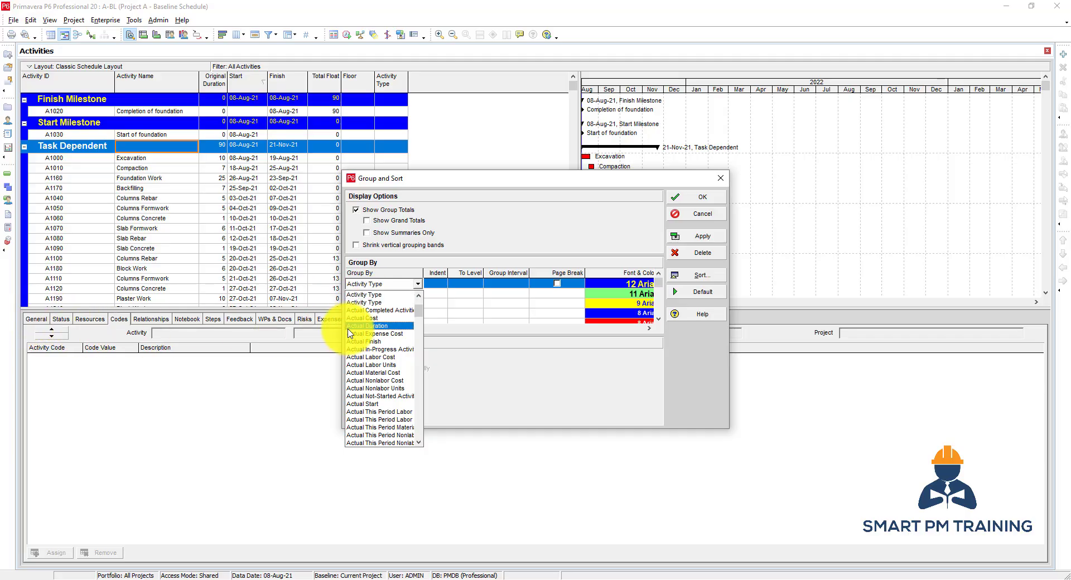
click(387, 305)
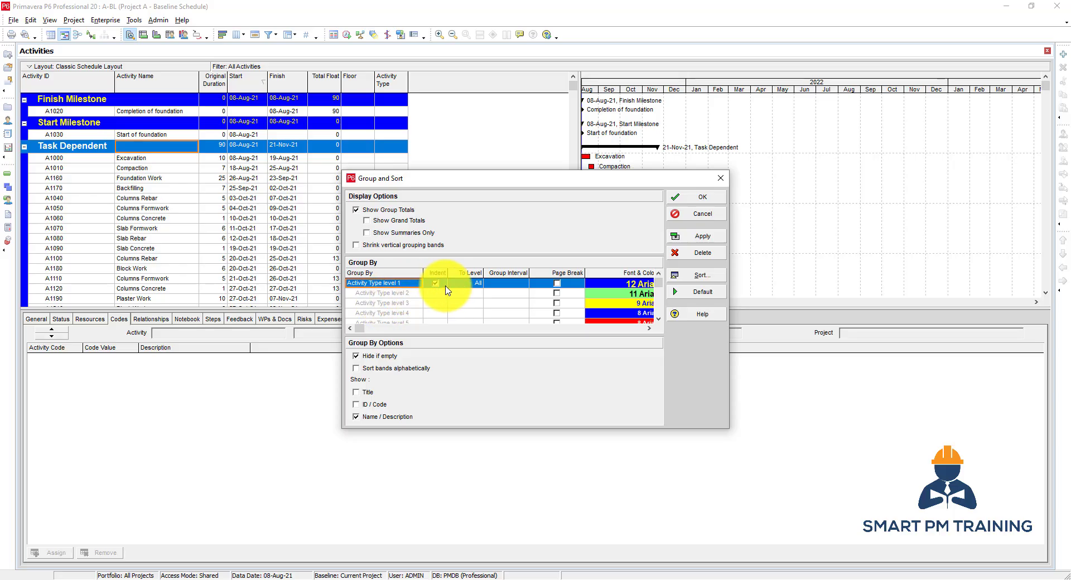
click(400, 291)
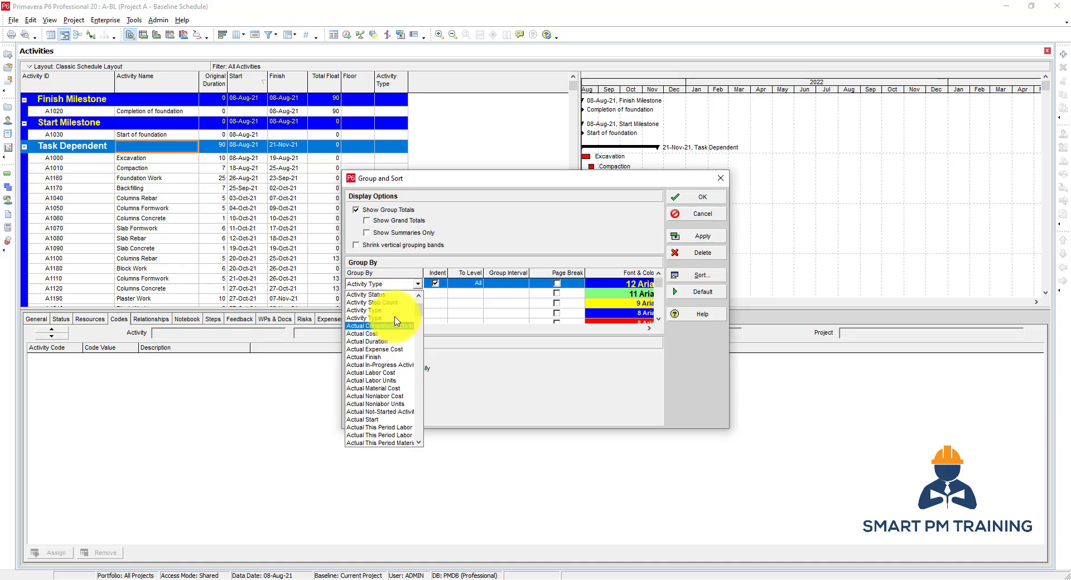
click(393, 318)
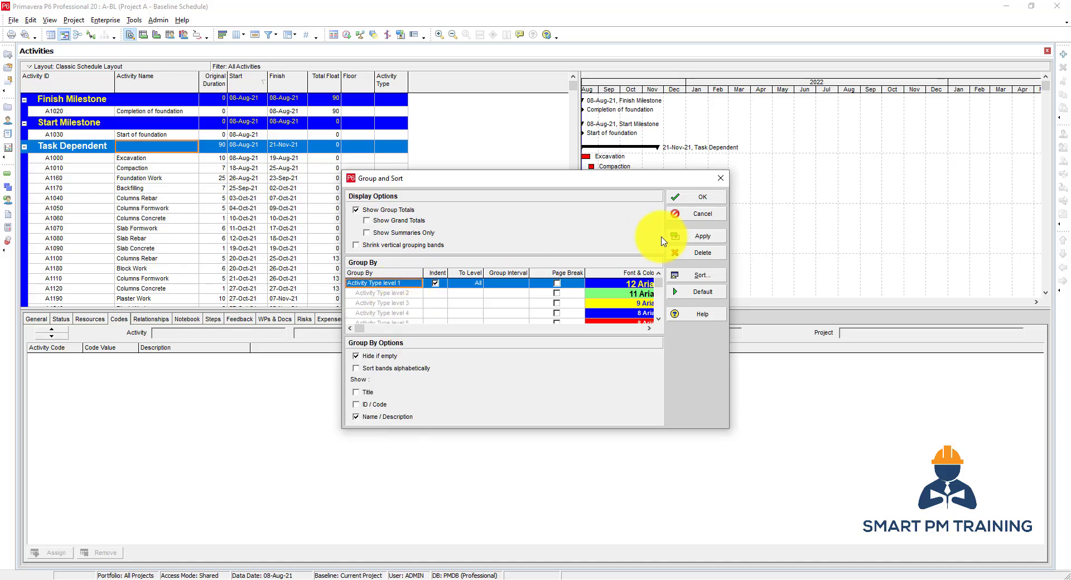
click(700, 236)
click(700, 197)
Review which activities fall under the Concrete, Block Work, Plaster Work, Paint Work and No Activity Type groups
click(139, 234)
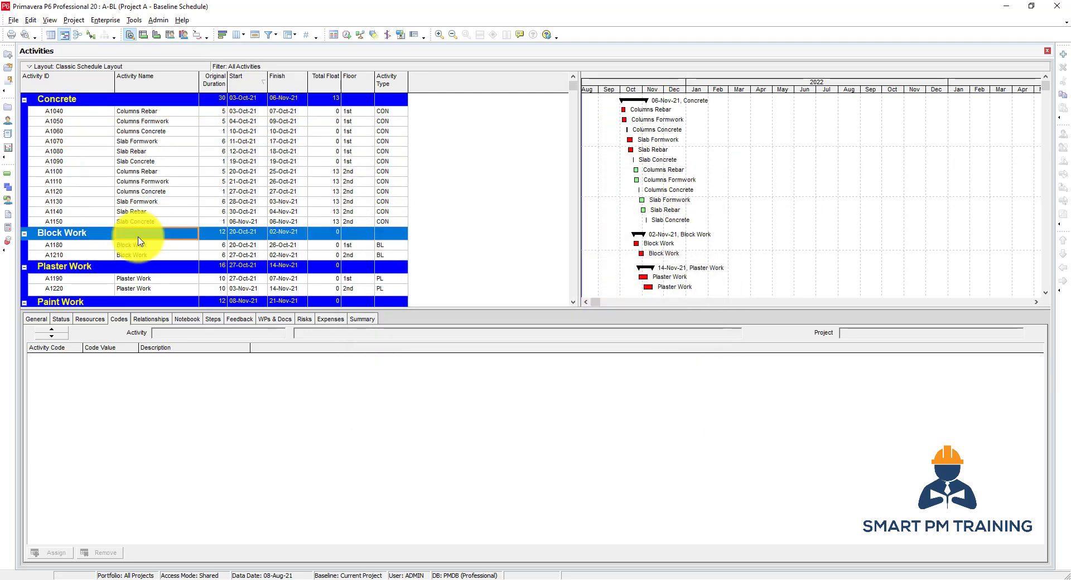
click(69, 162)
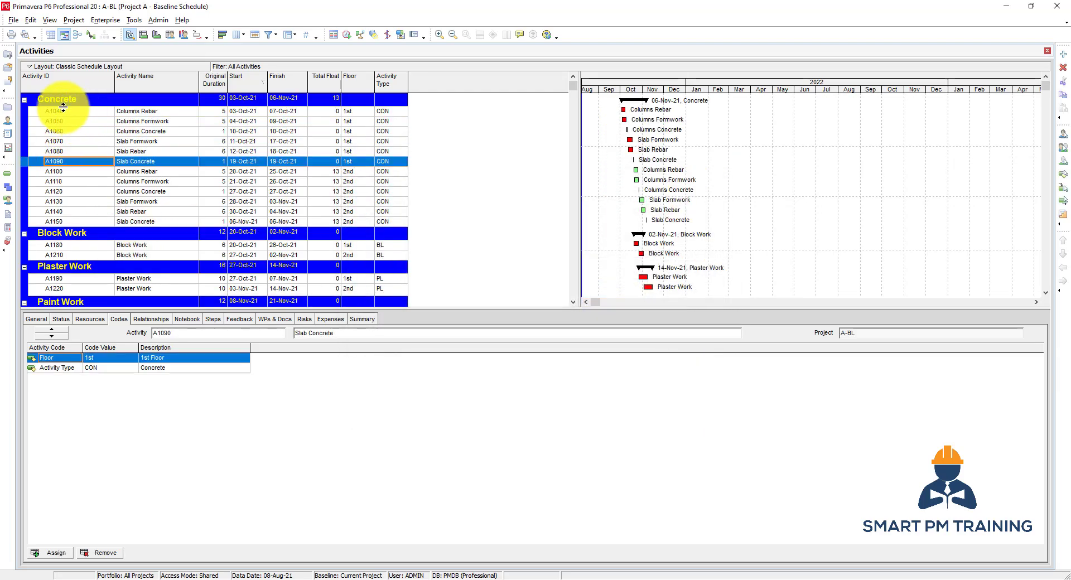
scroll(110, 227, down, 2)
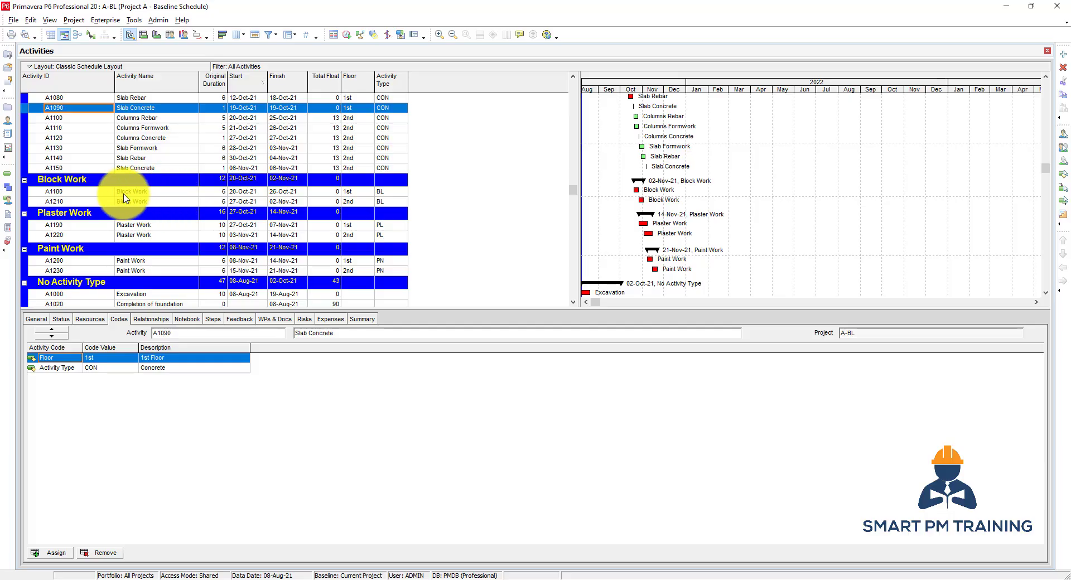
click(101, 182)
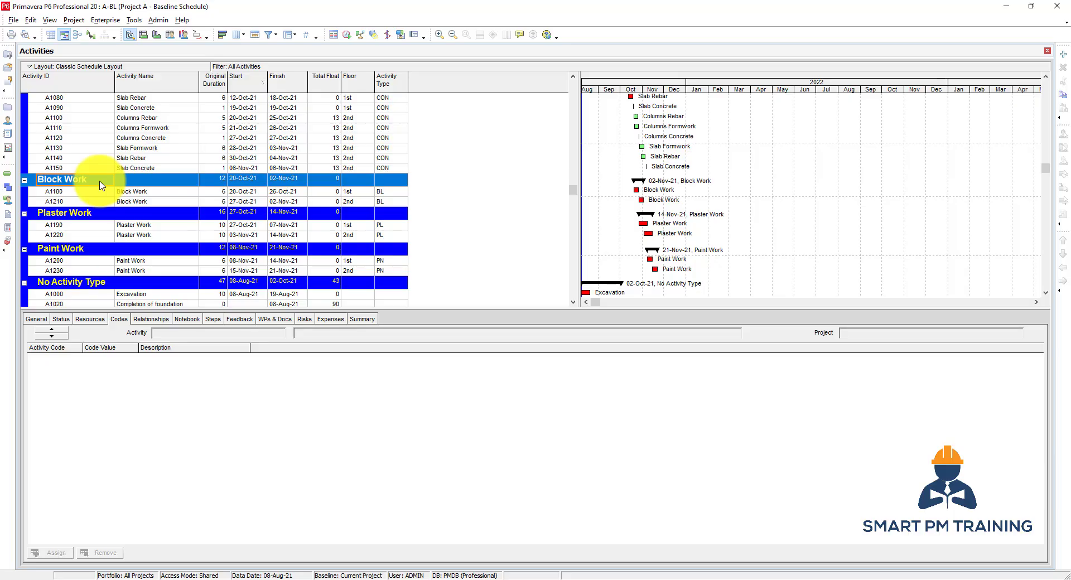
scroll(133, 282, down, 4)
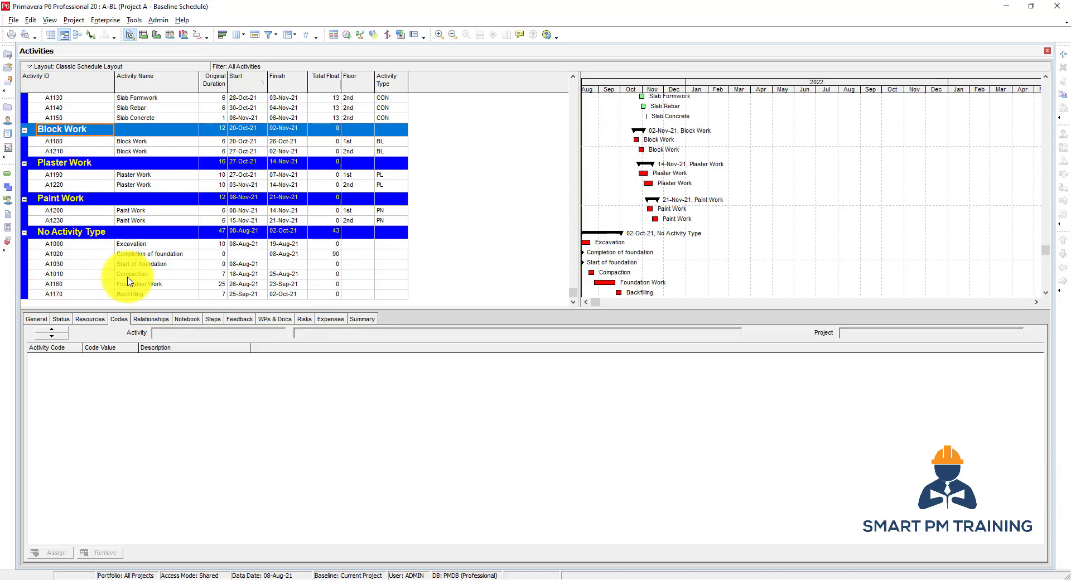
scroll(140, 279, up, 6)
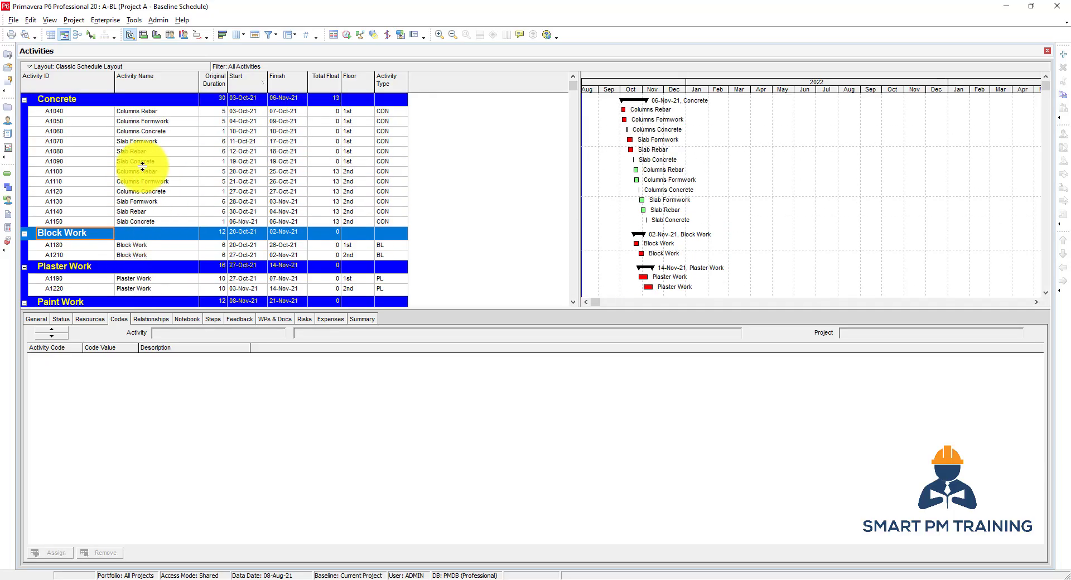
click(65, 183)
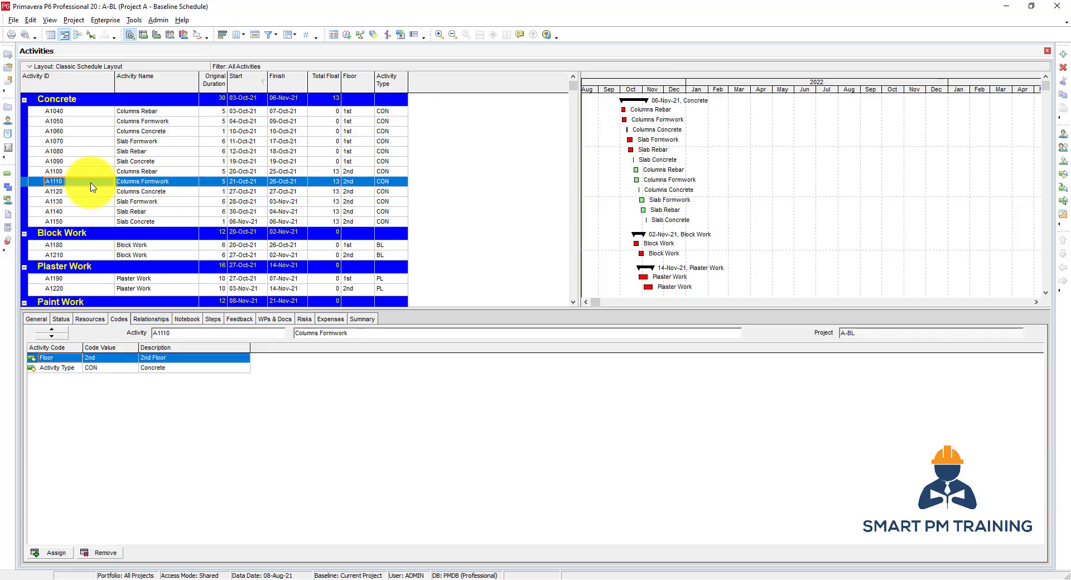
Open the project's Resource Assignments and remove Resource ID Name from the grouping, keeping only the WBS
click(8, 201)
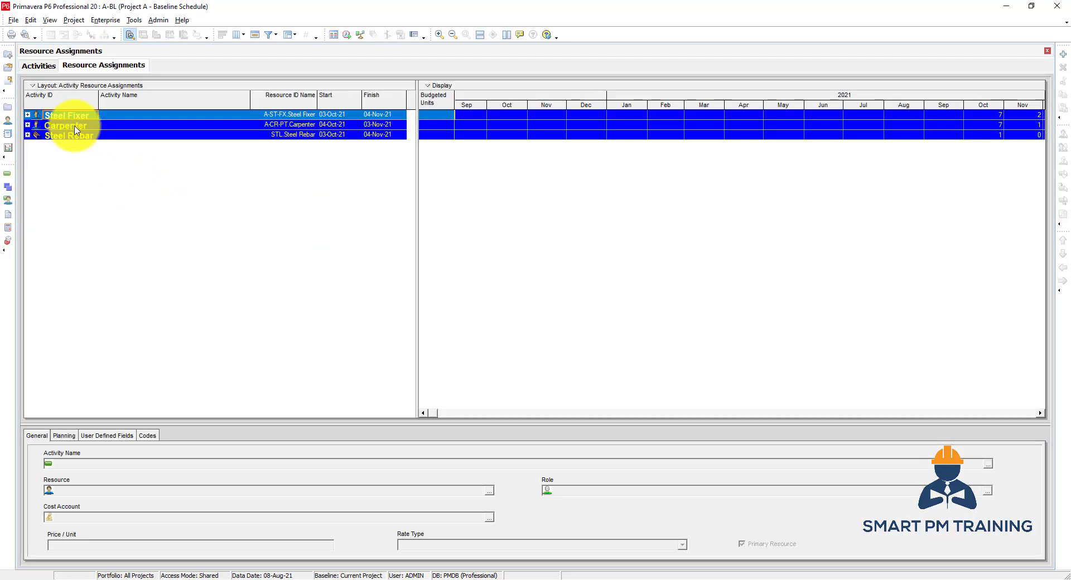
click(119, 126)
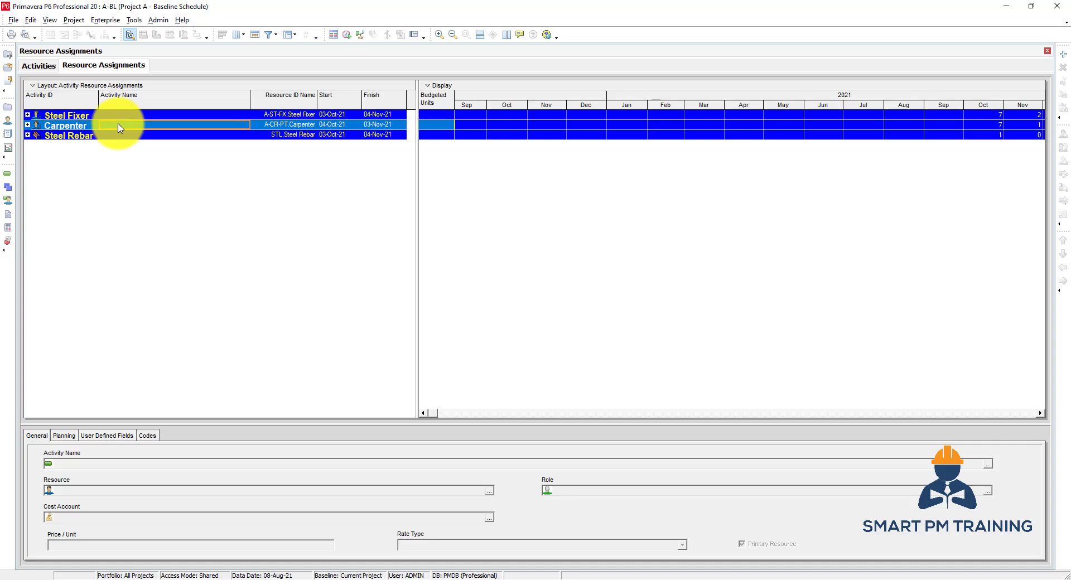
click(71, 127)
click(74, 118)
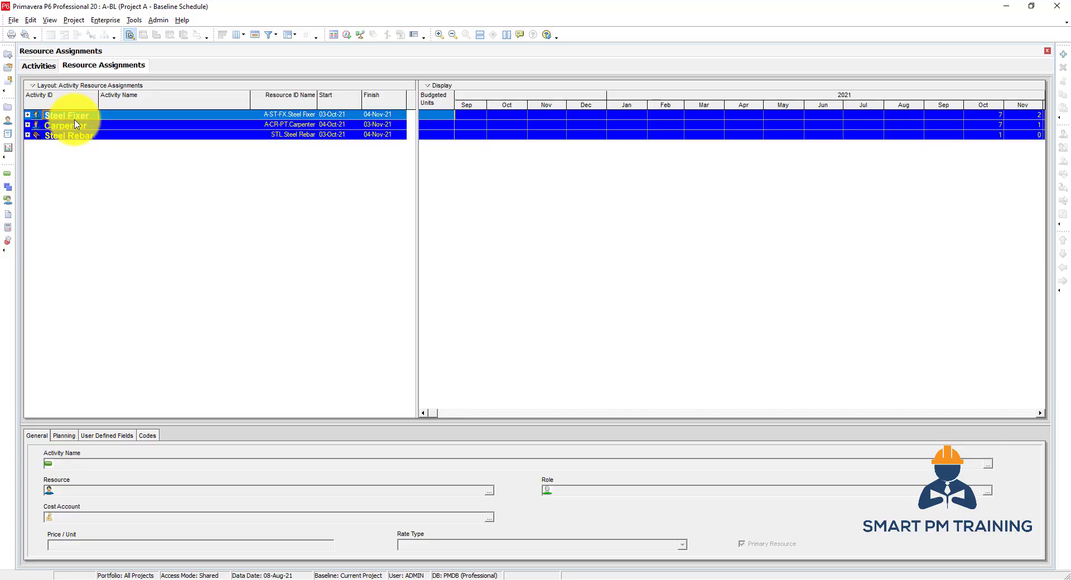
right_click(79, 128)
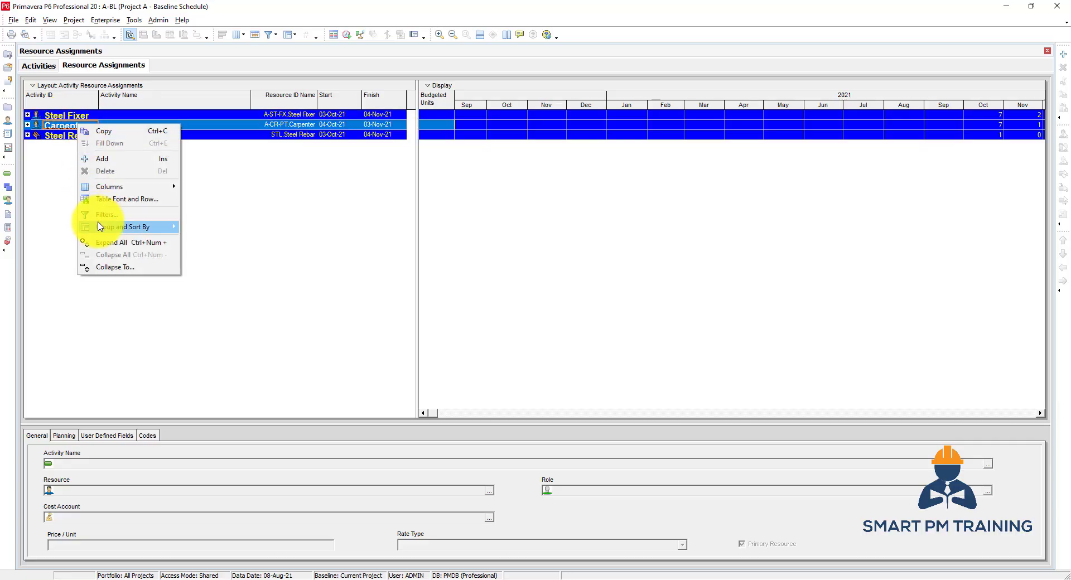
mouse_move(148, 227)
click(211, 229)
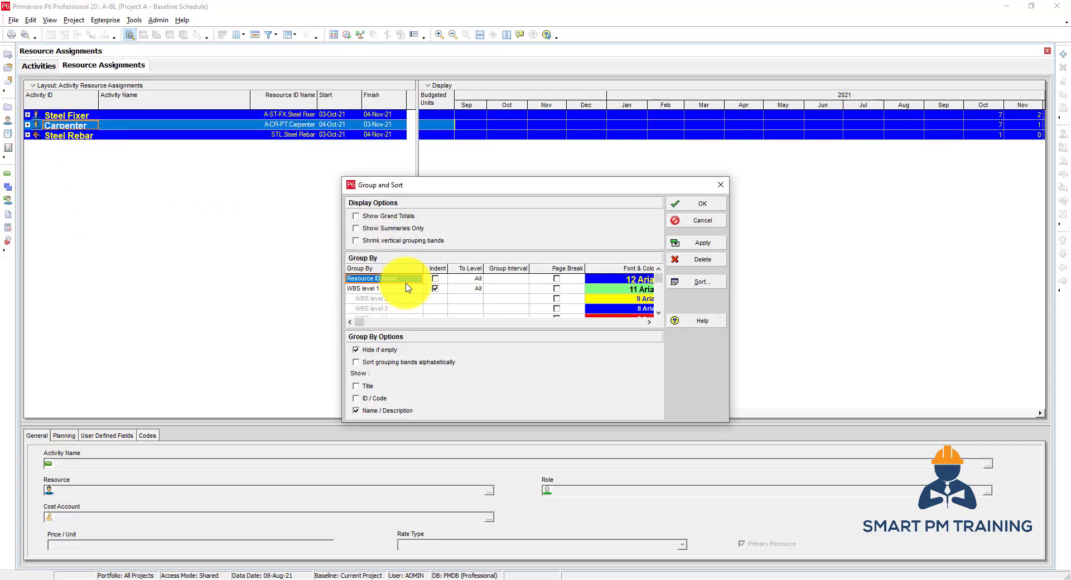
click(702, 263)
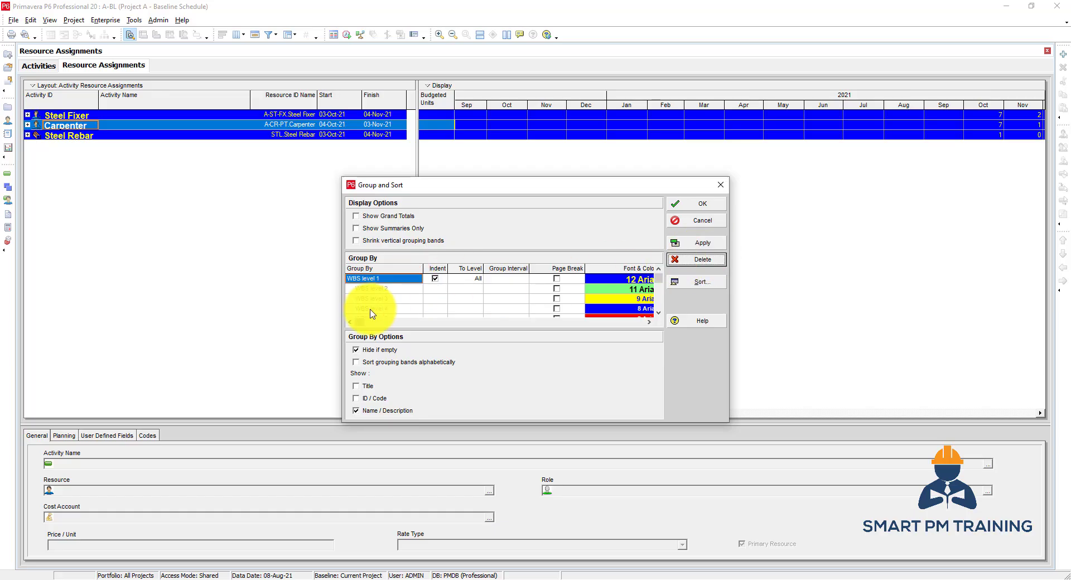
click(695, 206)
Expand Construction Work and Super-Structure down to the resource assignments of the 1st Floor and 2nd Floor
double_click(141, 117)
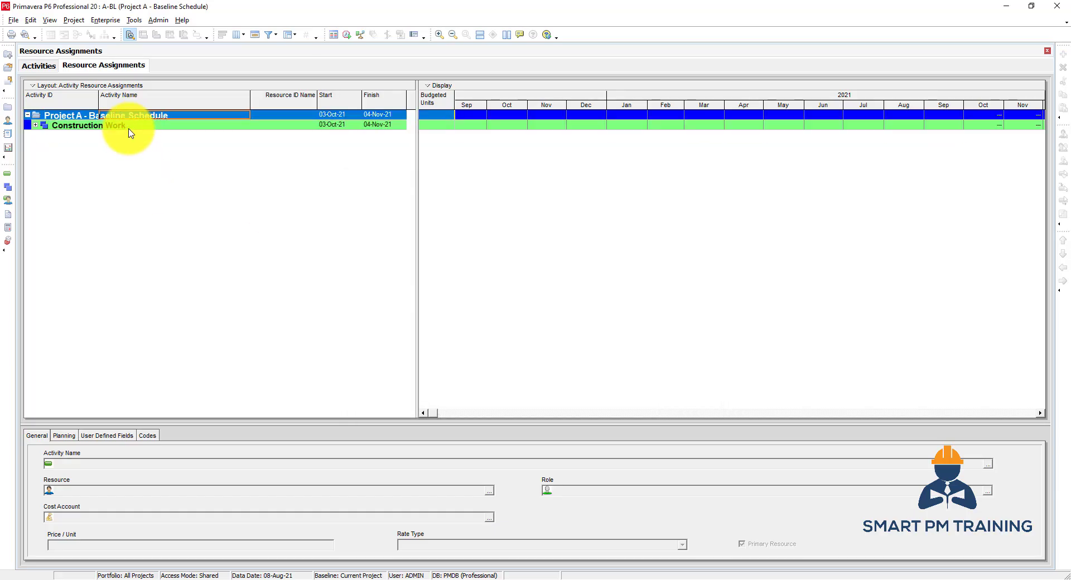
double_click(127, 126)
double_click(119, 135)
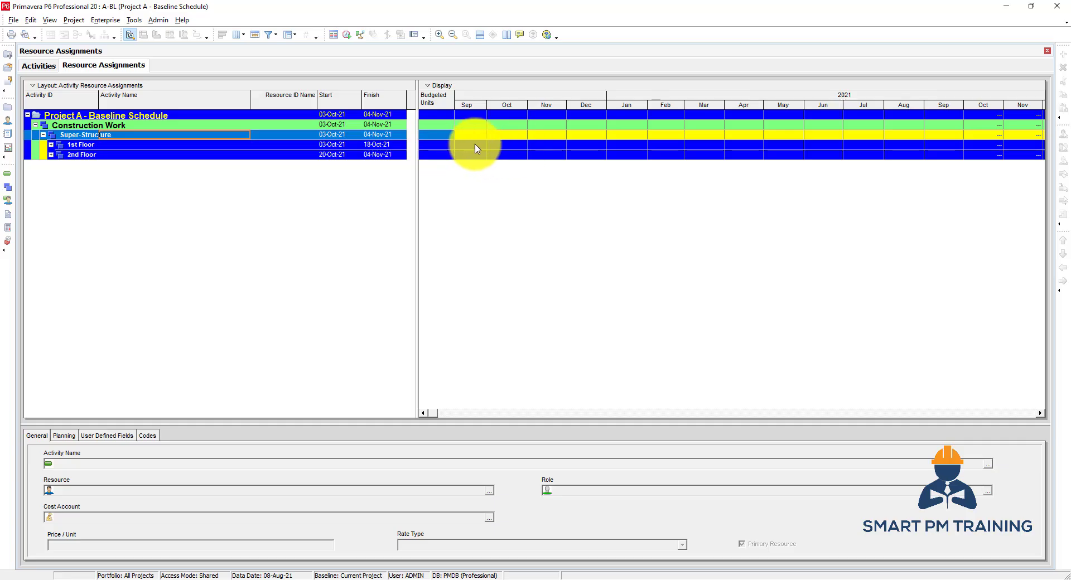
click(126, 147)
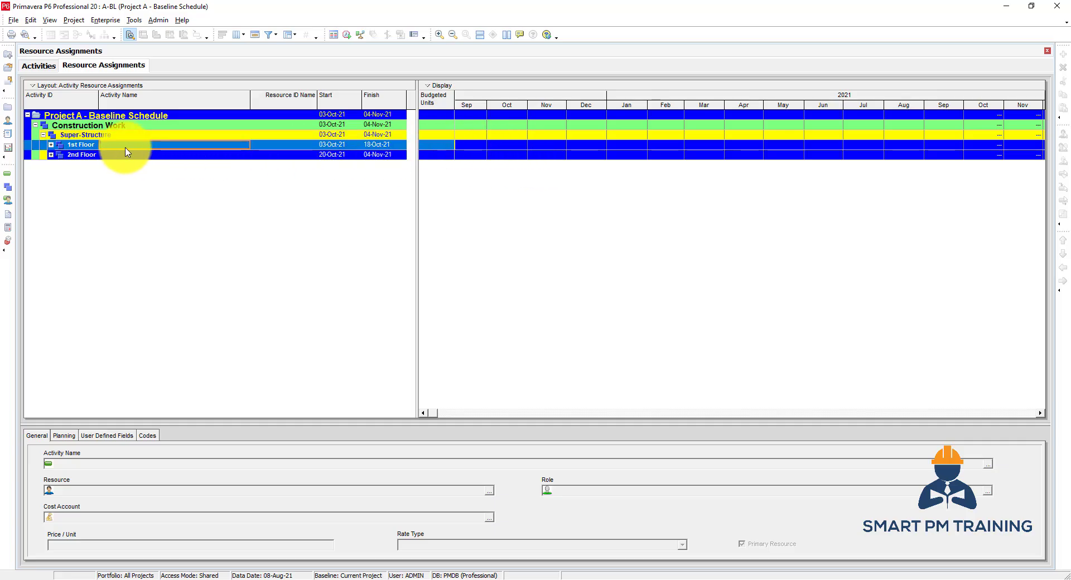
double_click(126, 147)
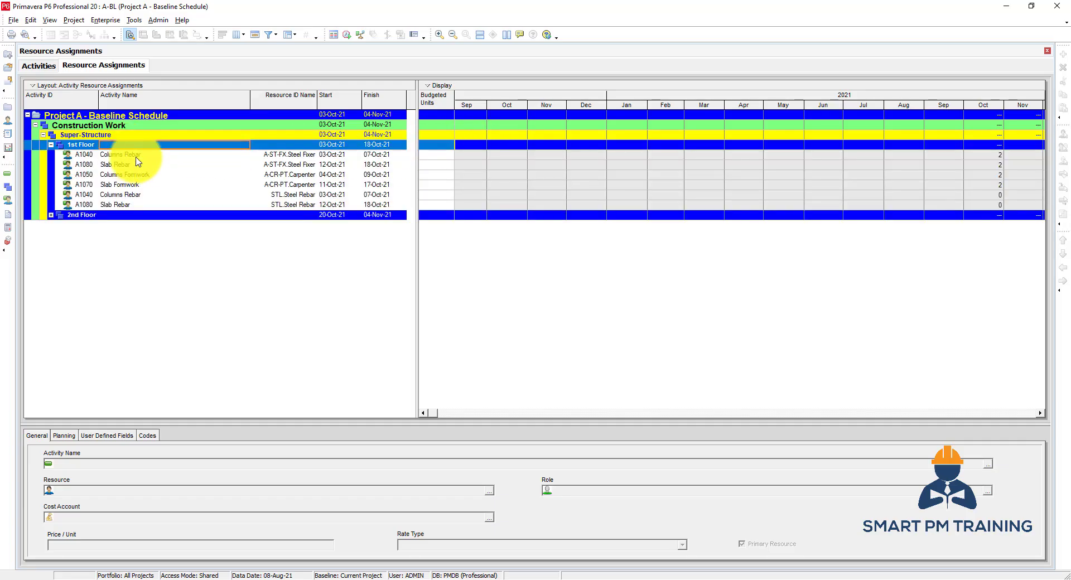
double_click(124, 218)
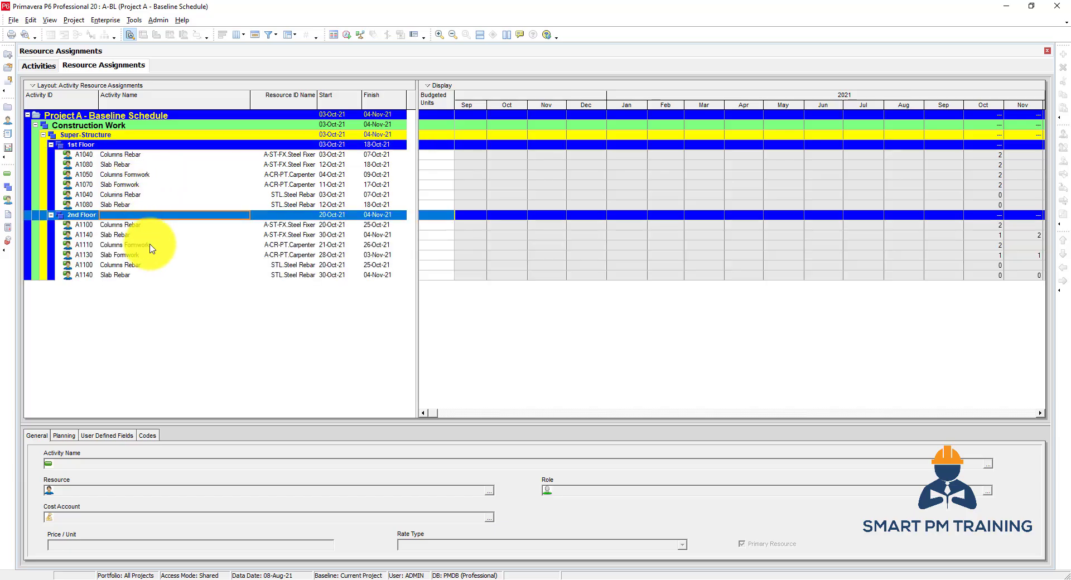
Examine the October and November 2021 units for the Columns Rebar and Slab Rebar assignments on both floors
click(142, 188)
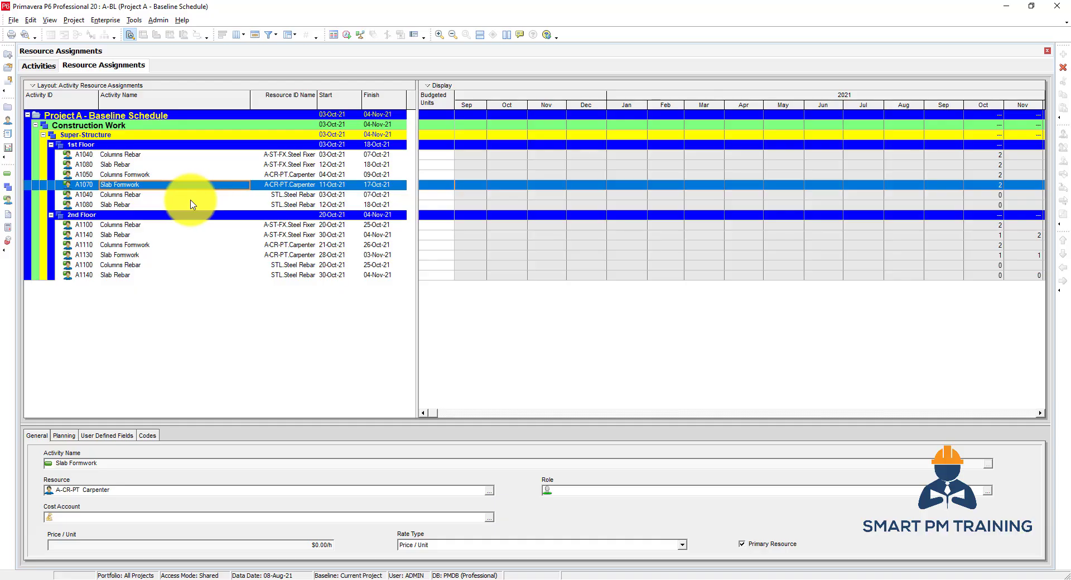
click(131, 164)
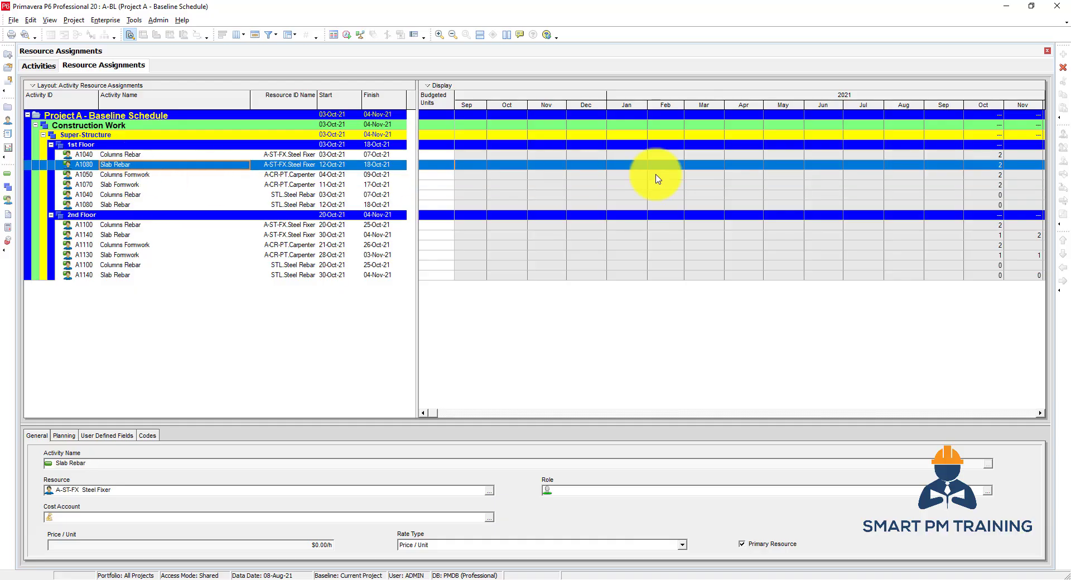
click(597, 148)
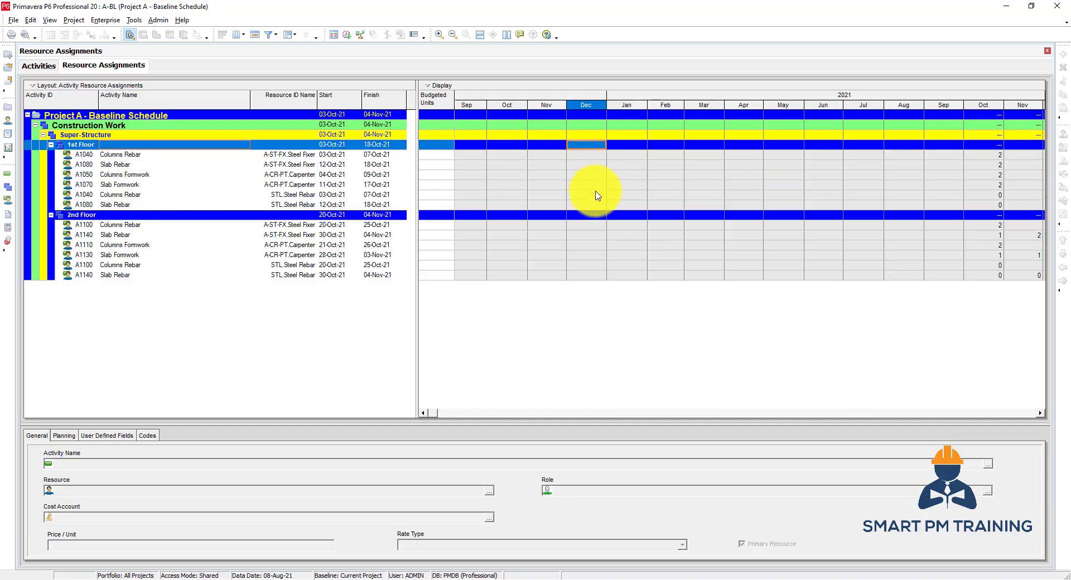
click(430, 414)
click(588, 155)
click(589, 166)
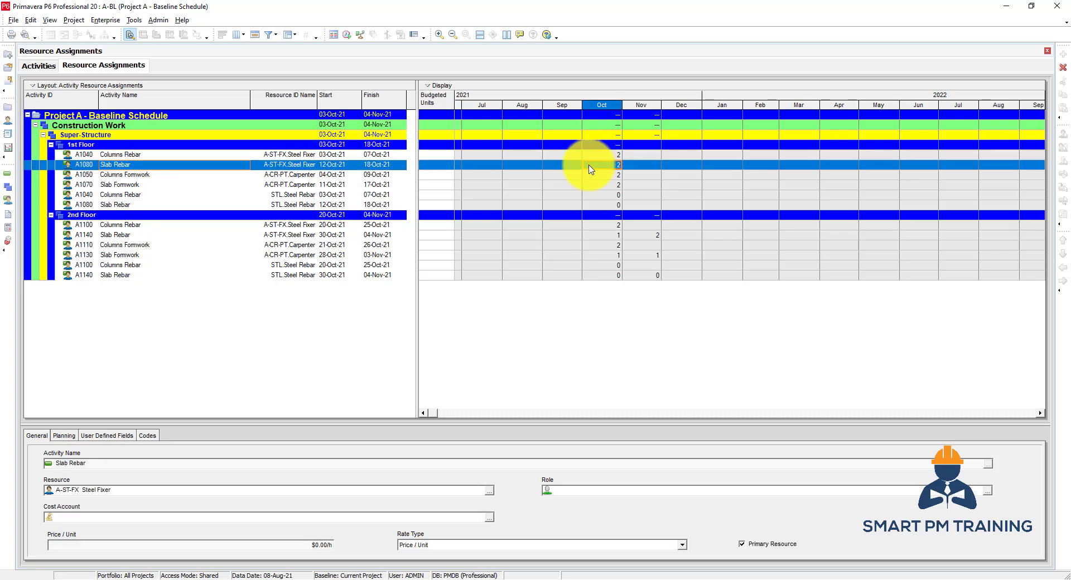
click(598, 156)
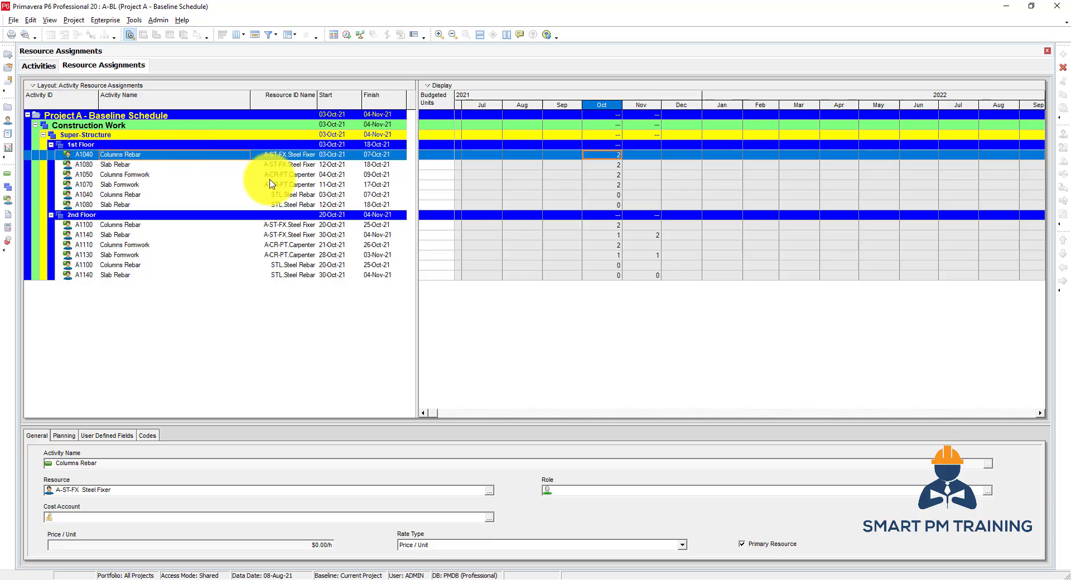
click(642, 235)
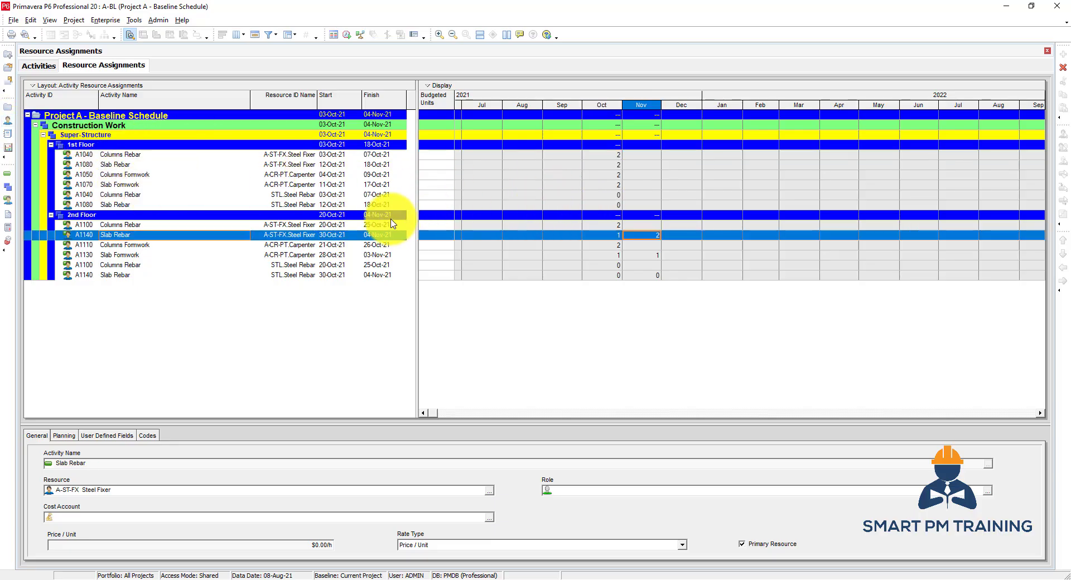
Group the resource assignments by the Floor activity code instead of the WBS
right_click(146, 175)
mouse_move(226, 282)
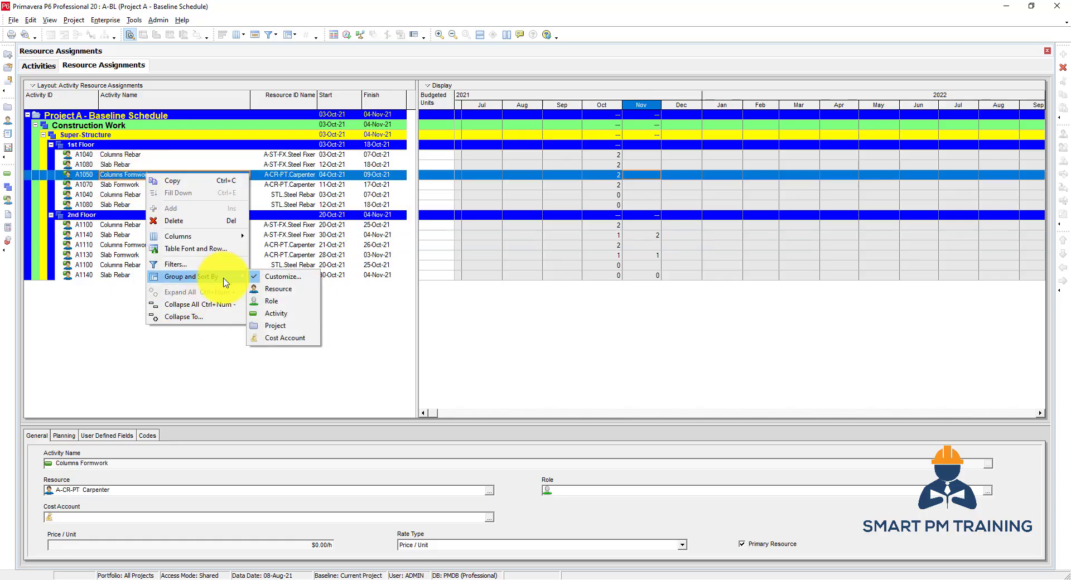
click(279, 276)
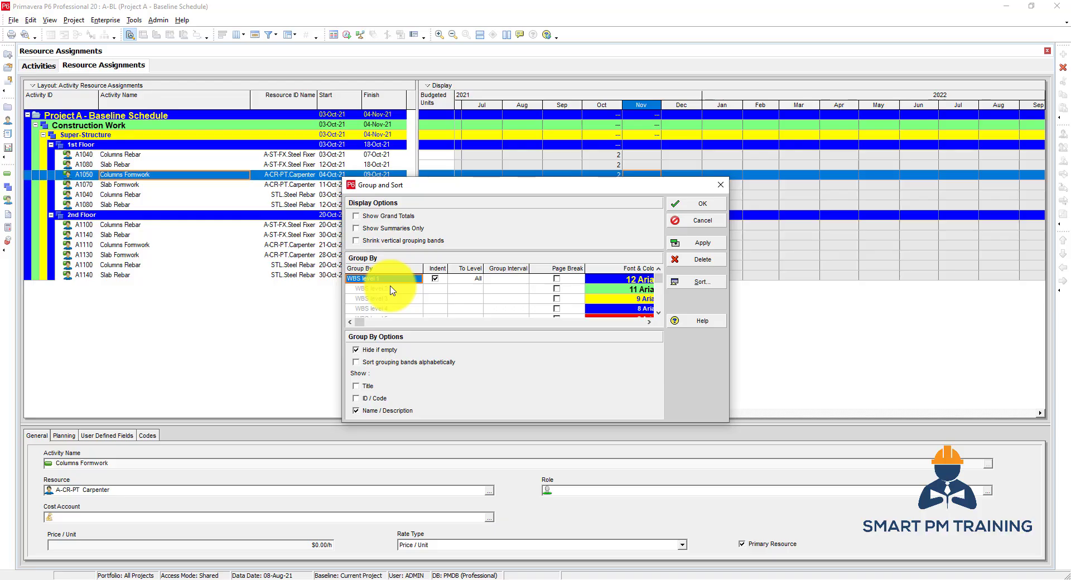
click(377, 280)
key(f)
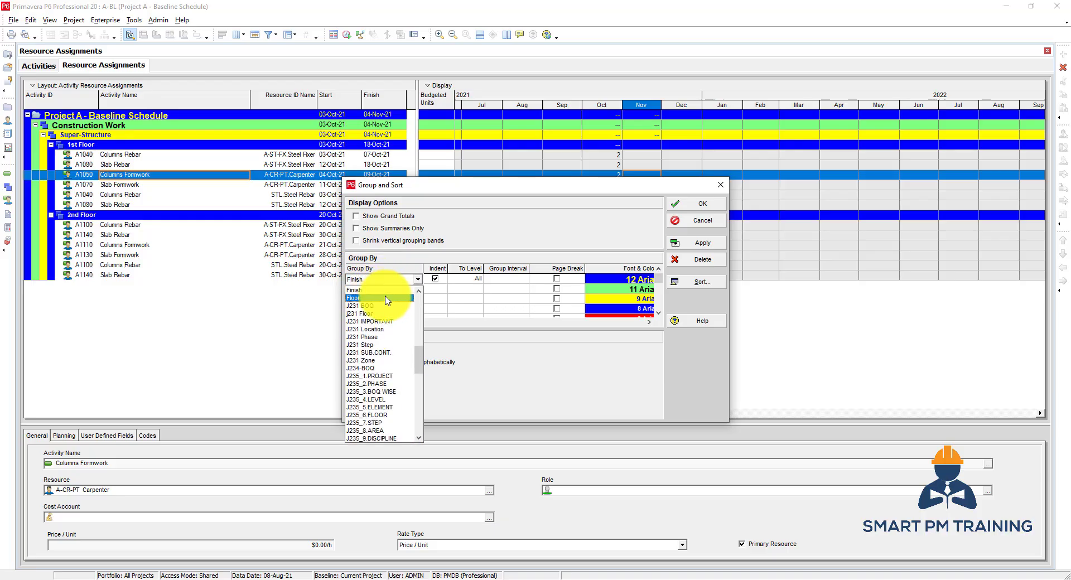
click(388, 300)
click(697, 205)
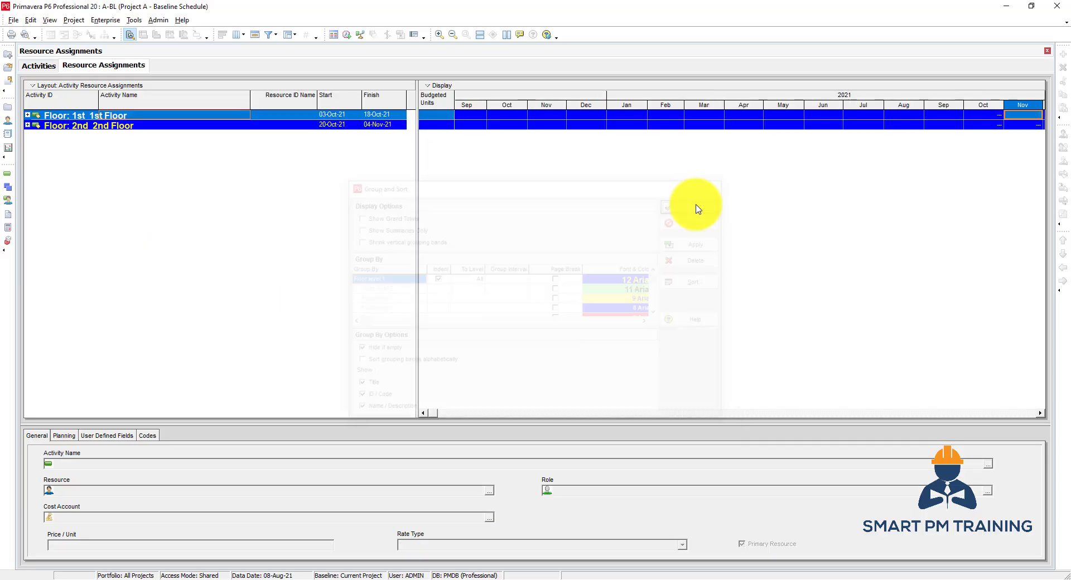
Expand the 1st Floor and 2nd Floor groups down to their resource assignments
double_click(77, 116)
double_click(92, 186)
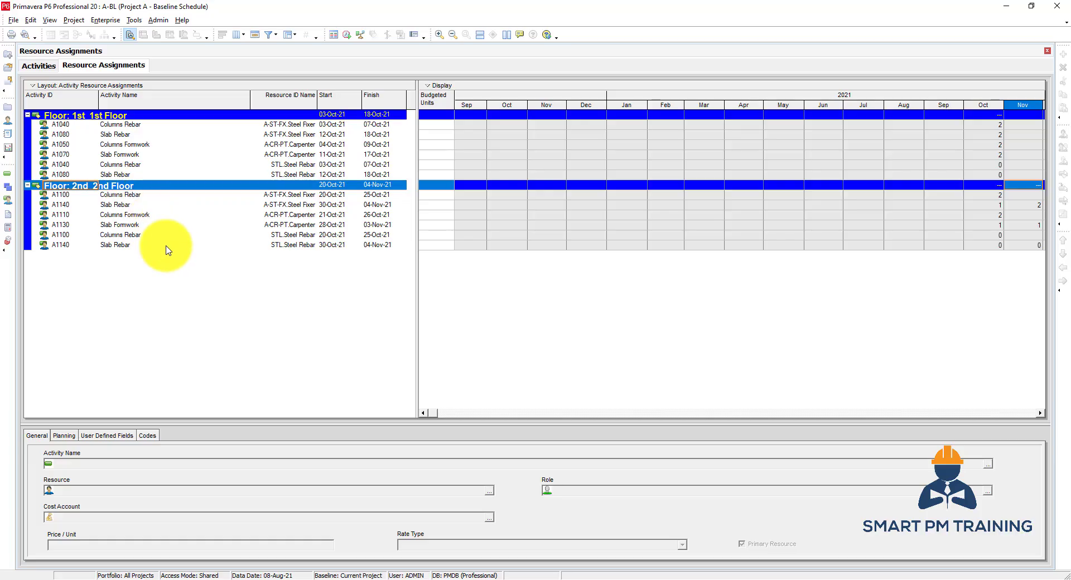
click(180, 188)
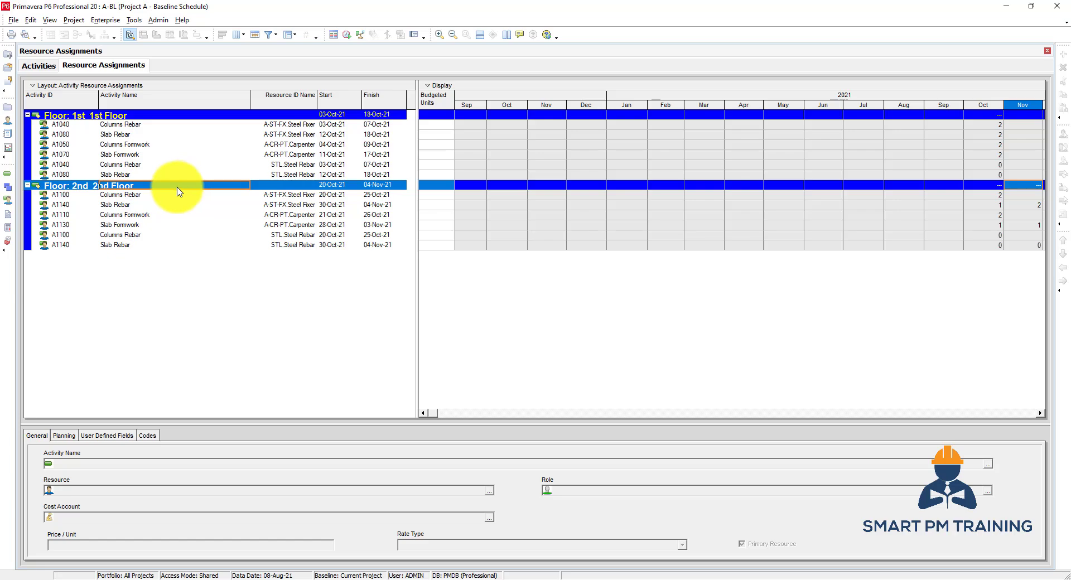
click(152, 195)
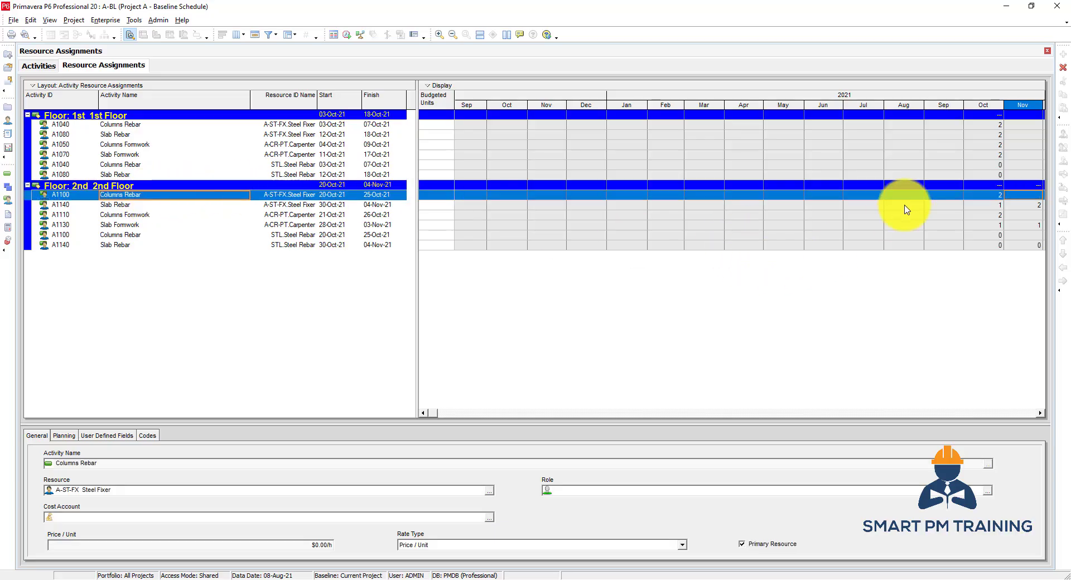
right_click(440, 109)
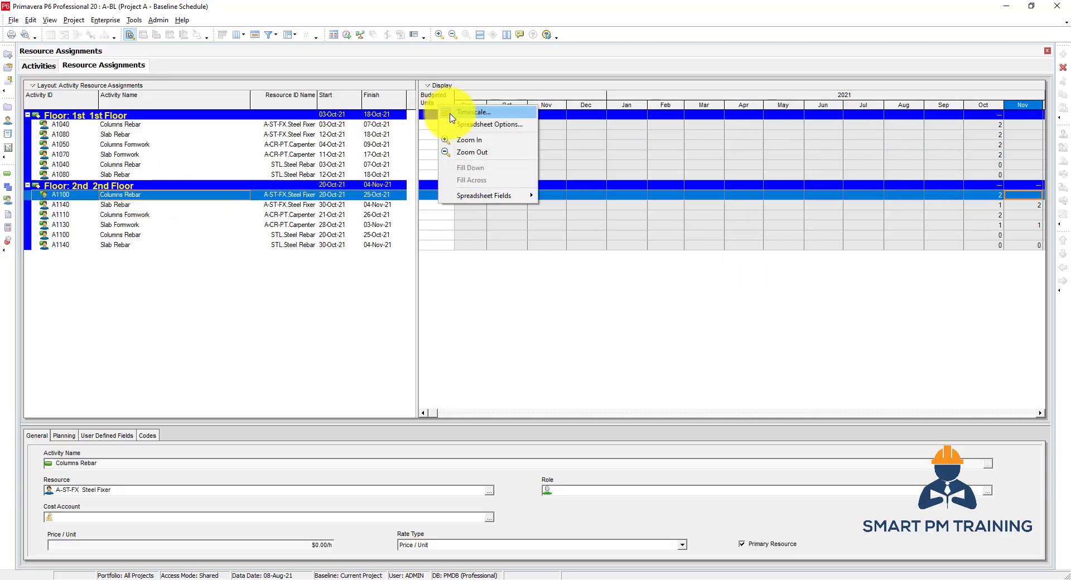
click(449, 110)
click(661, 223)
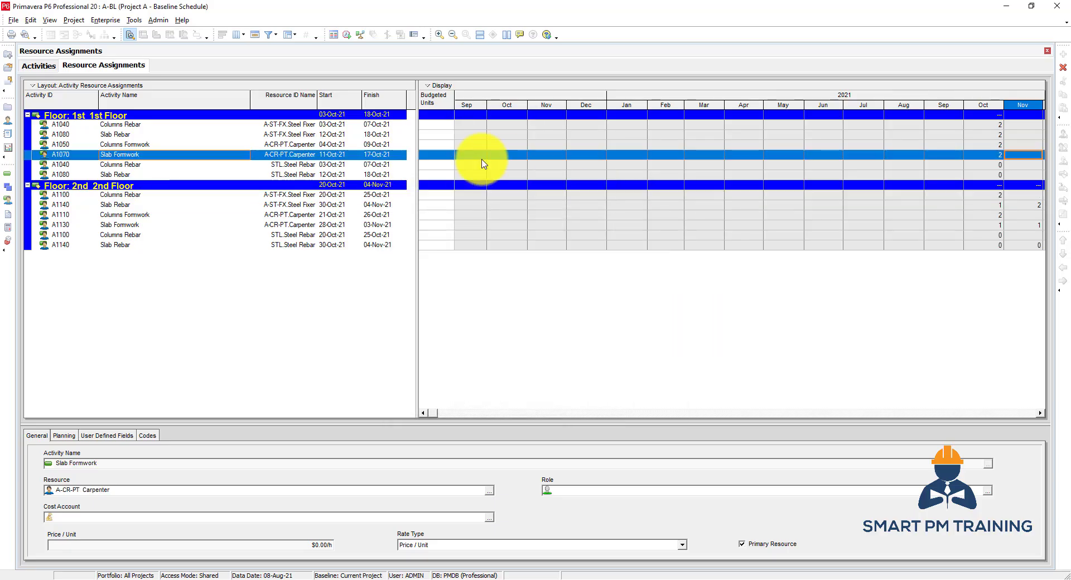
Turn off Calculate Average in the spreadsheet options of the budgeted units
right_click(484, 156)
click(529, 177)
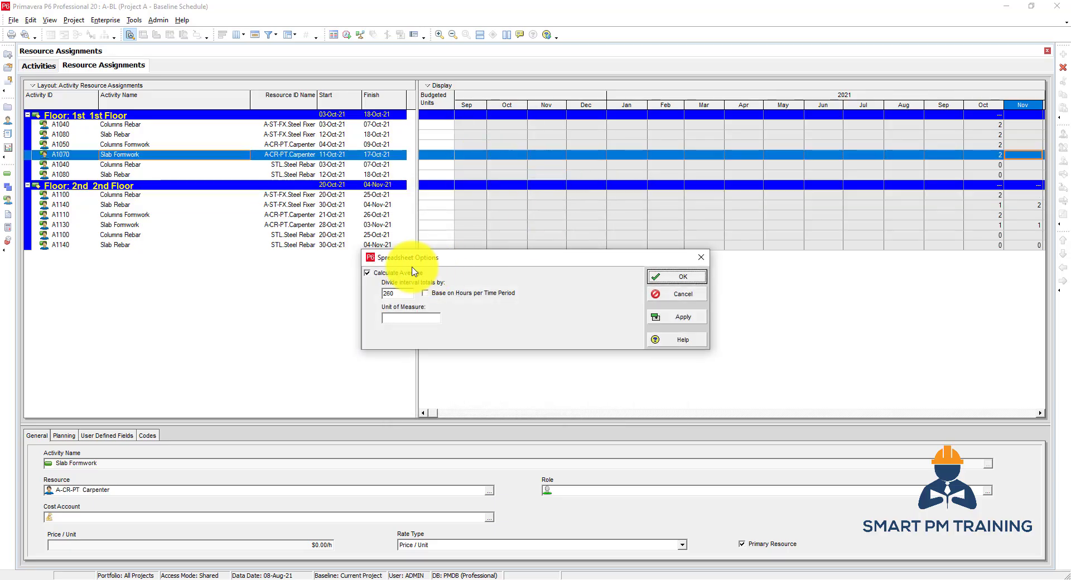
click(685, 276)
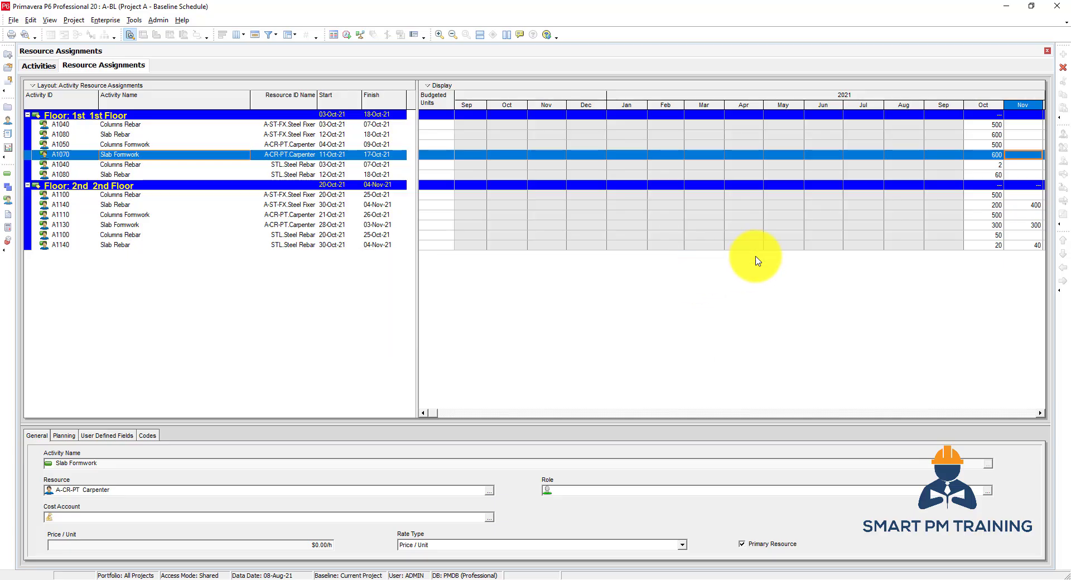
Compare the October 2021 units of the 1st Floor's labor and Steel Rebar assignments with the group's summary cell
click(985, 124)
click(983, 135)
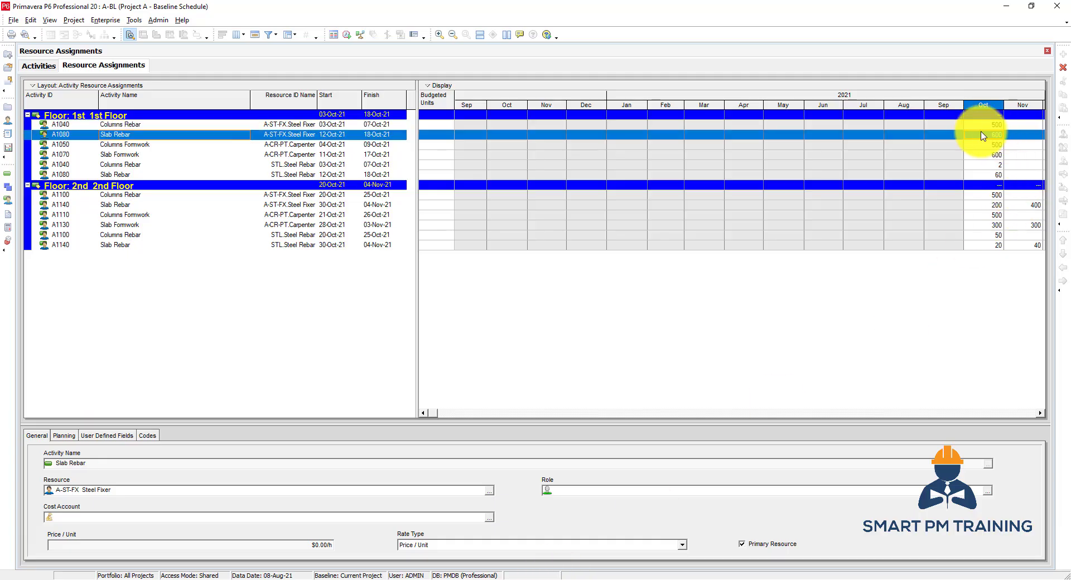
click(985, 115)
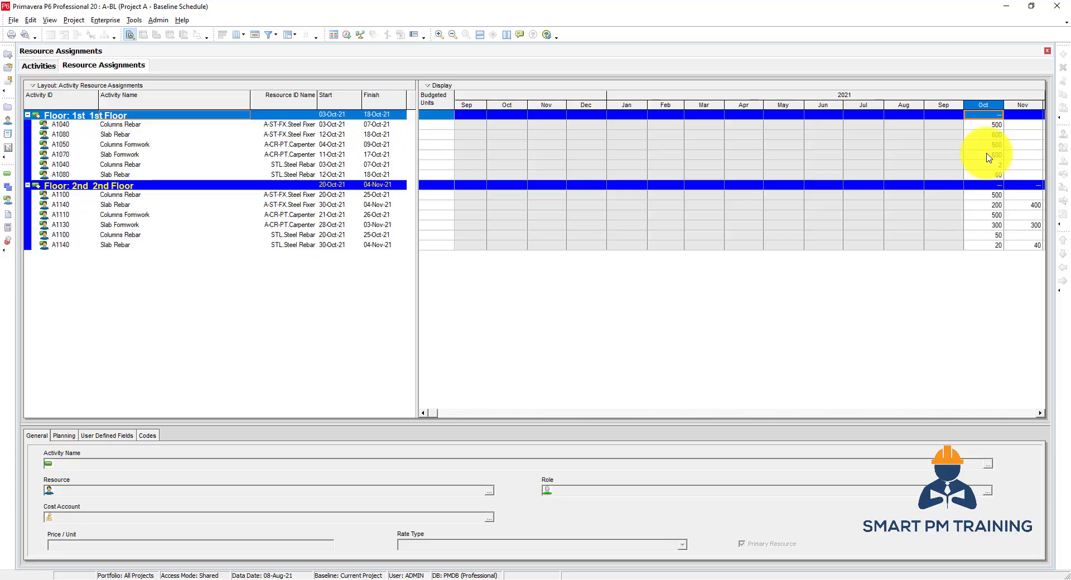
click(301, 167)
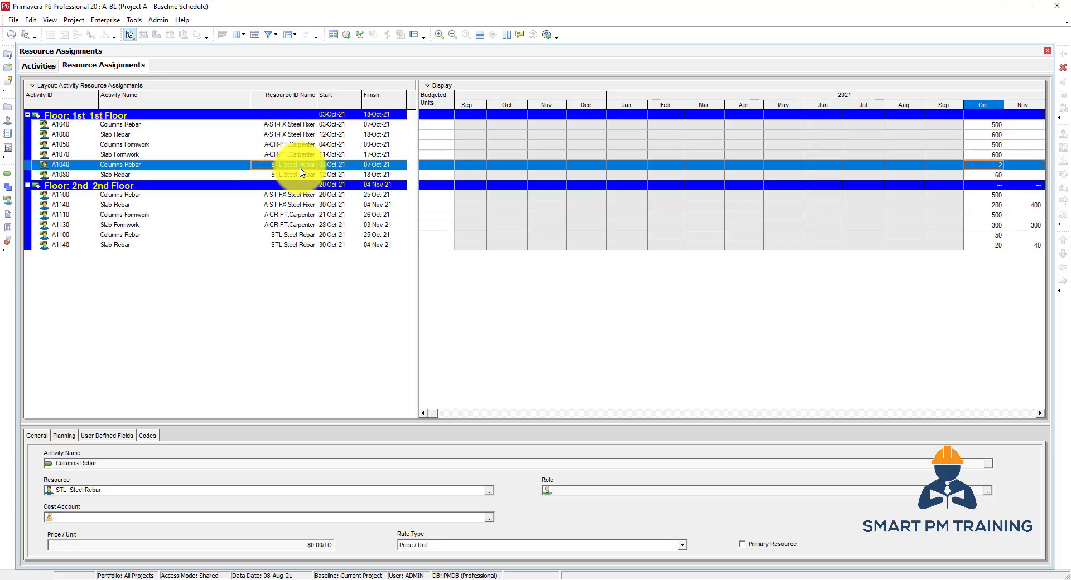
click(990, 155)
click(999, 165)
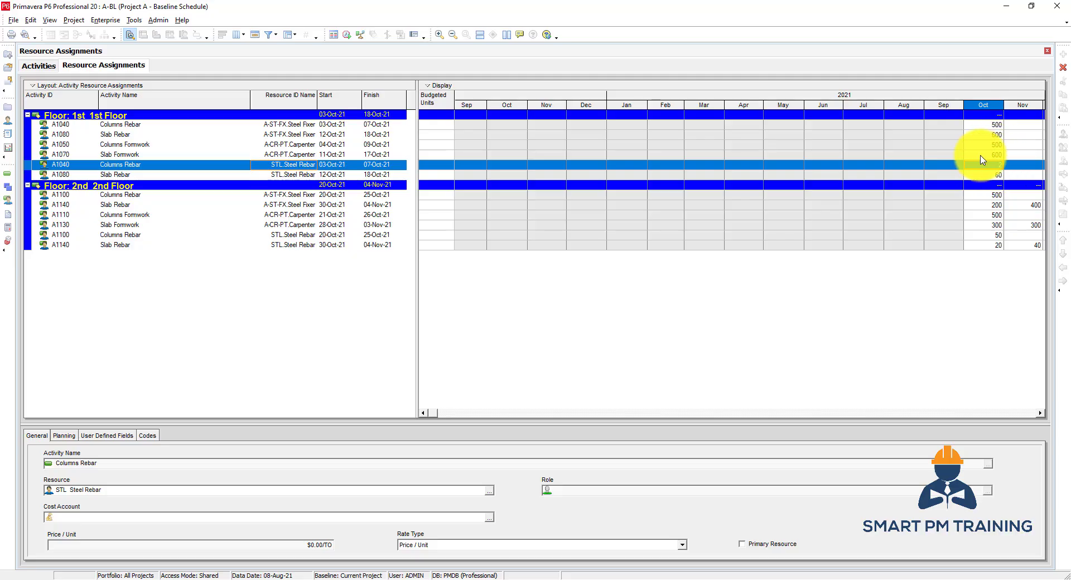
click(991, 115)
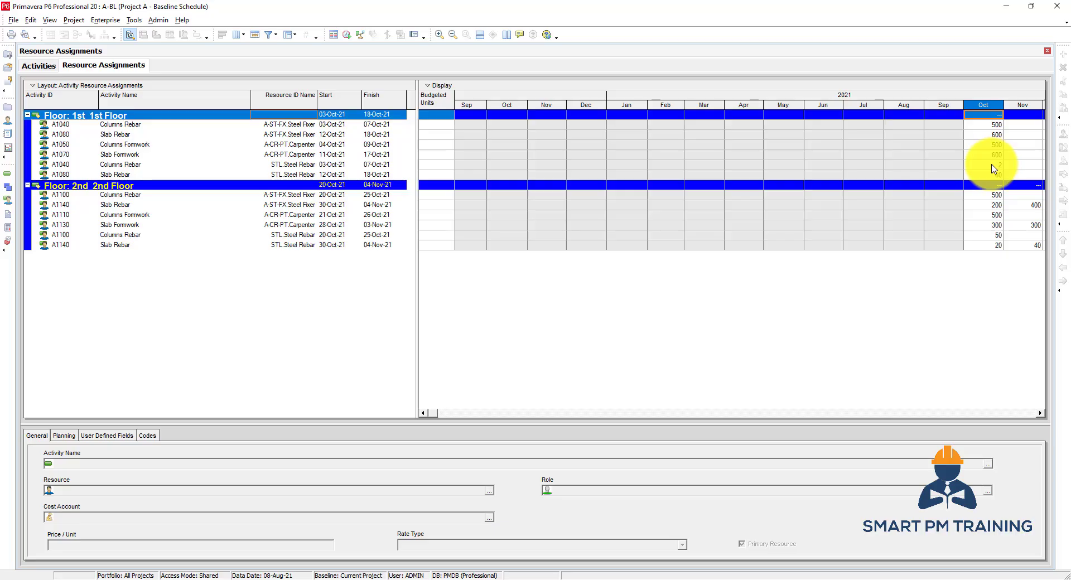
Filter the resource assignments to those where Resource Type equals Labor
right_click(165, 154)
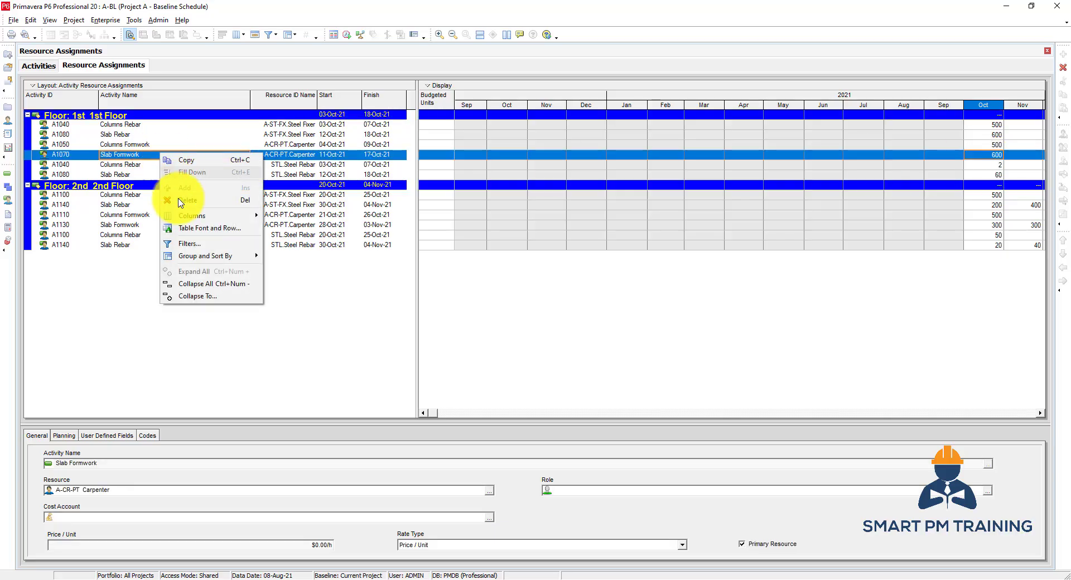
click(190, 243)
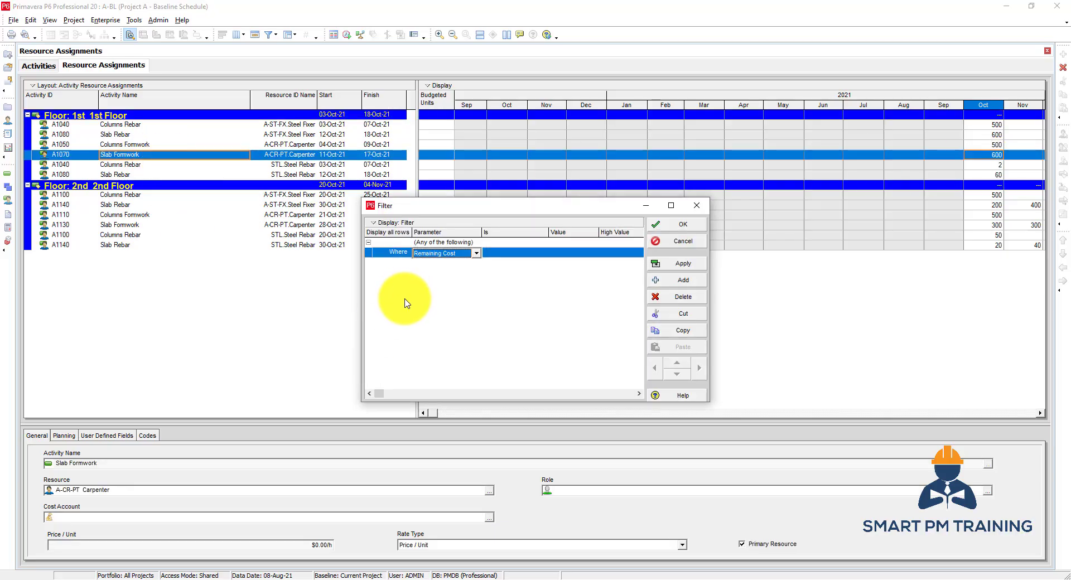
click(457, 253)
scroll(463, 270, down, 5)
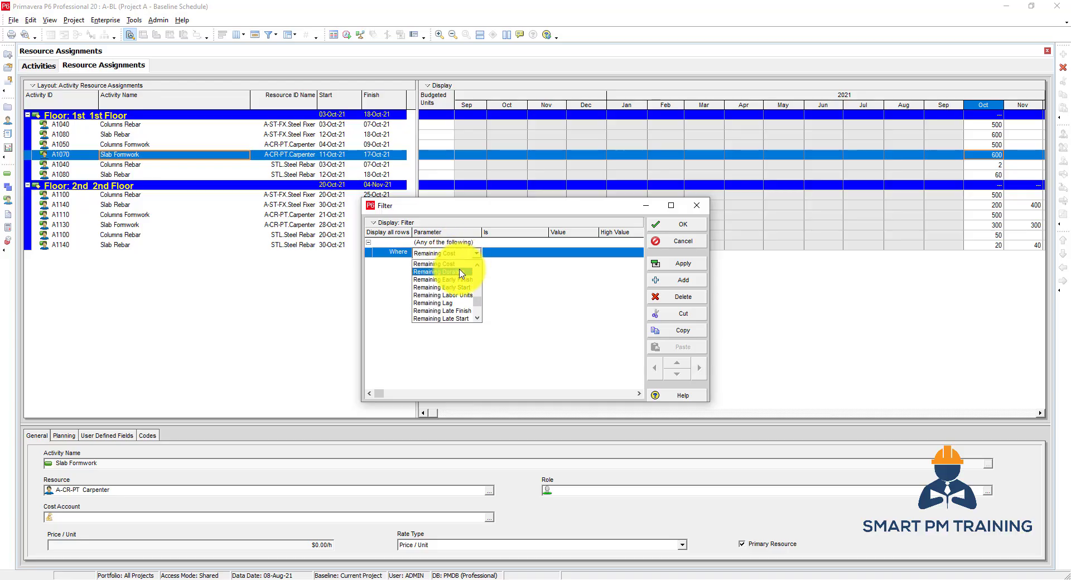
click(441, 271)
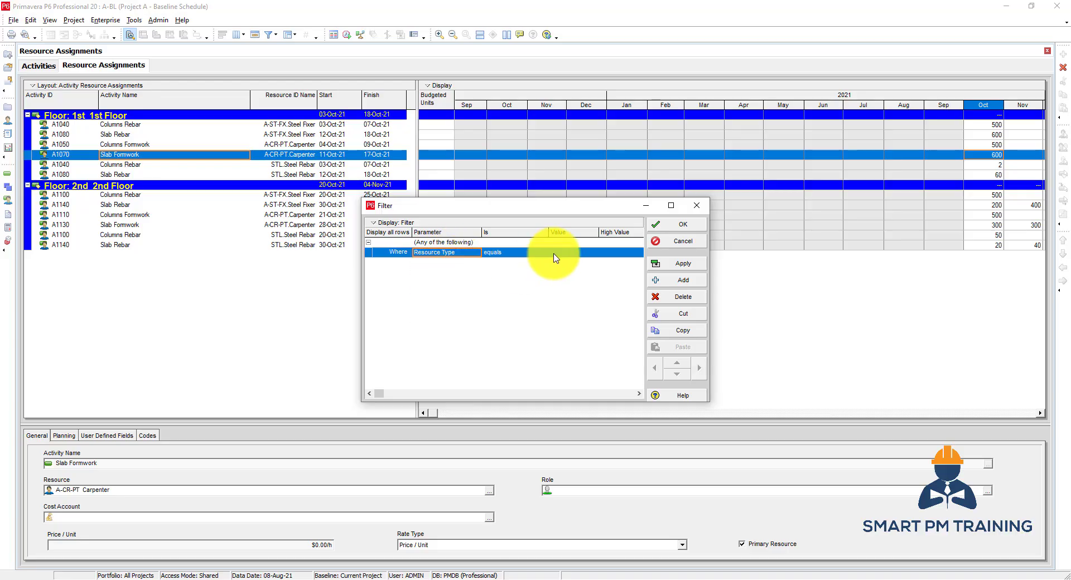
click(573, 269)
click(654, 263)
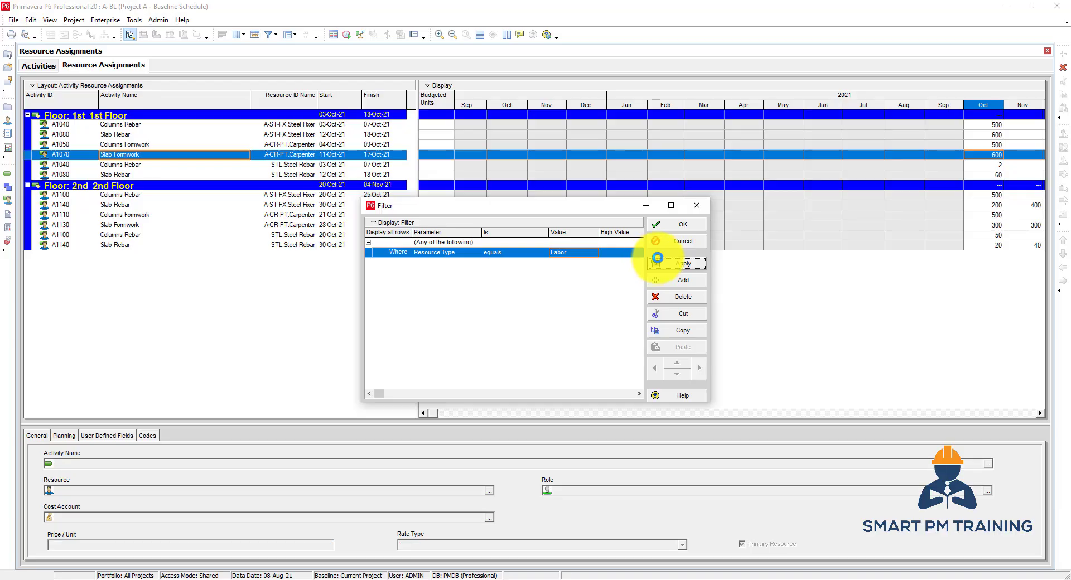
click(677, 223)
Expand the 1st Floor and 2nd Floor groups and check their October 2021 totals against the individual labor assignments
double_click(129, 118)
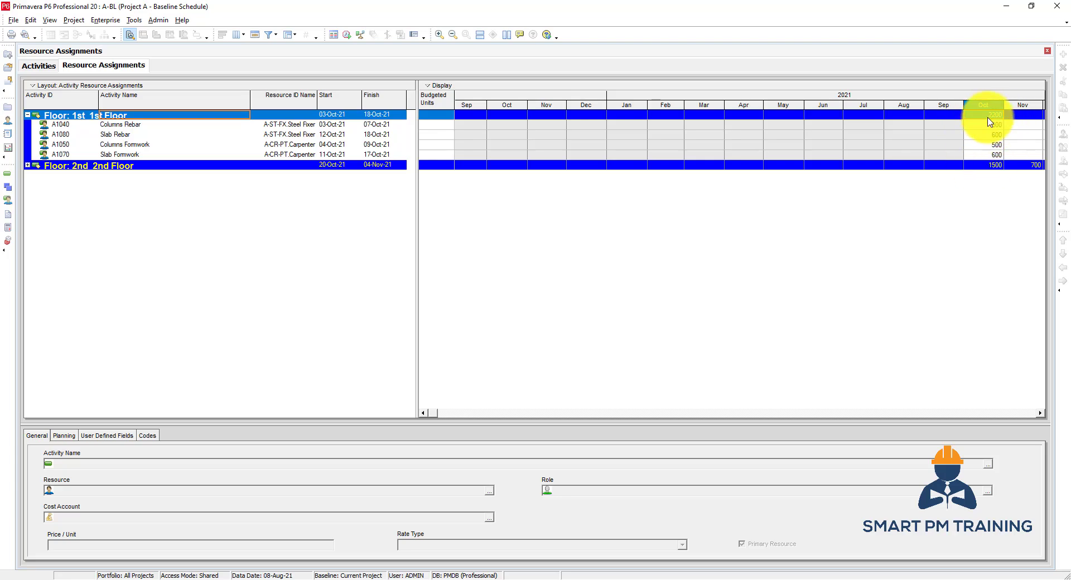
click(987, 165)
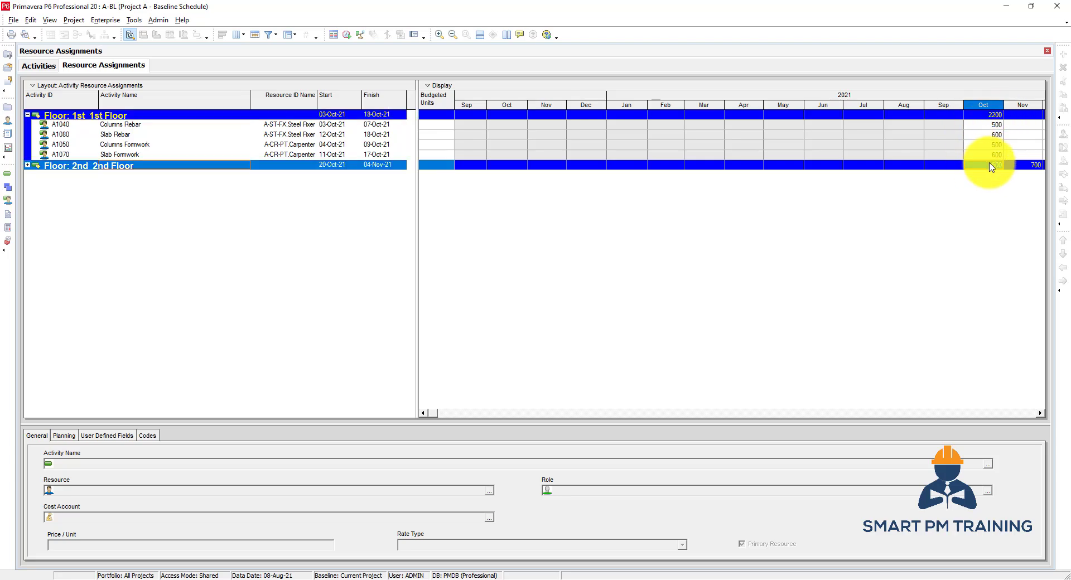
click(177, 136)
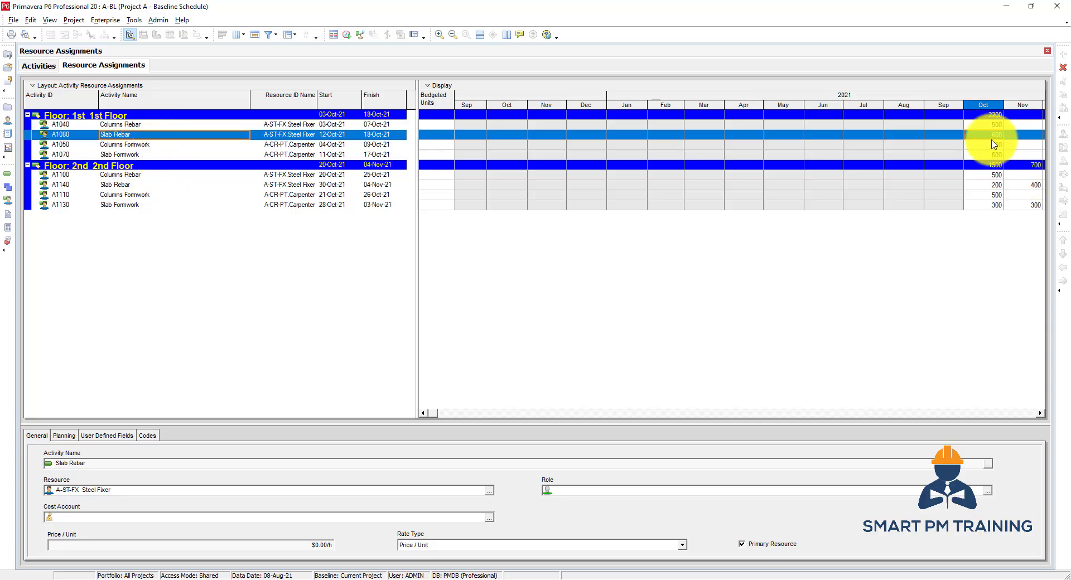
click(993, 115)
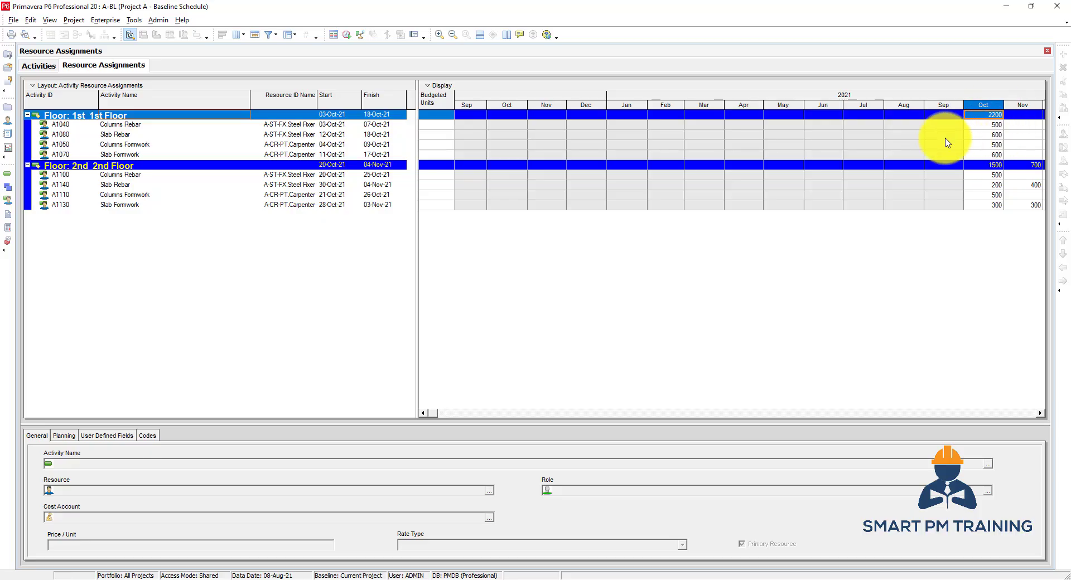
click(994, 145)
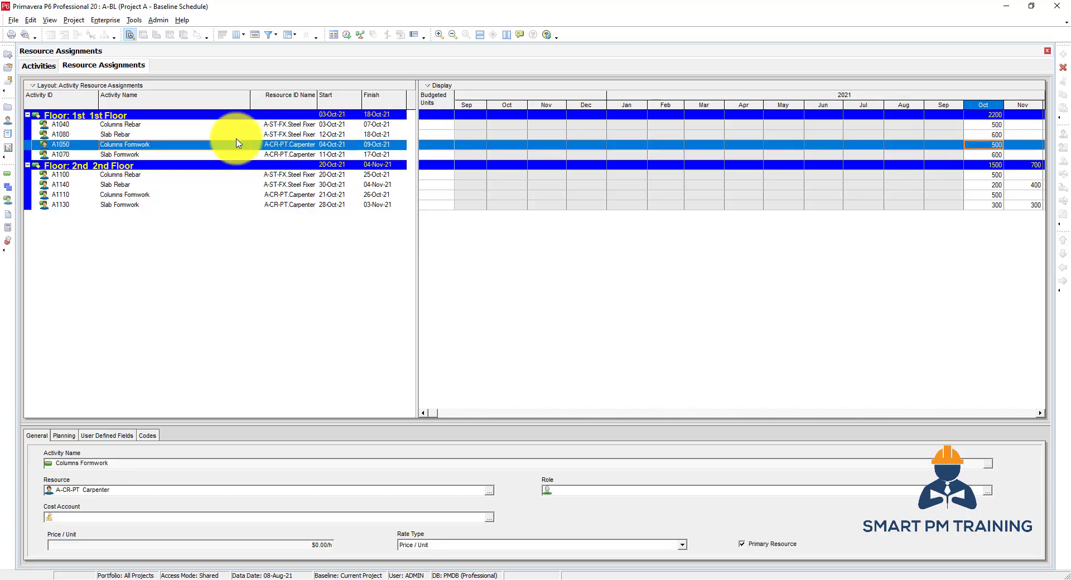
click(62, 146)
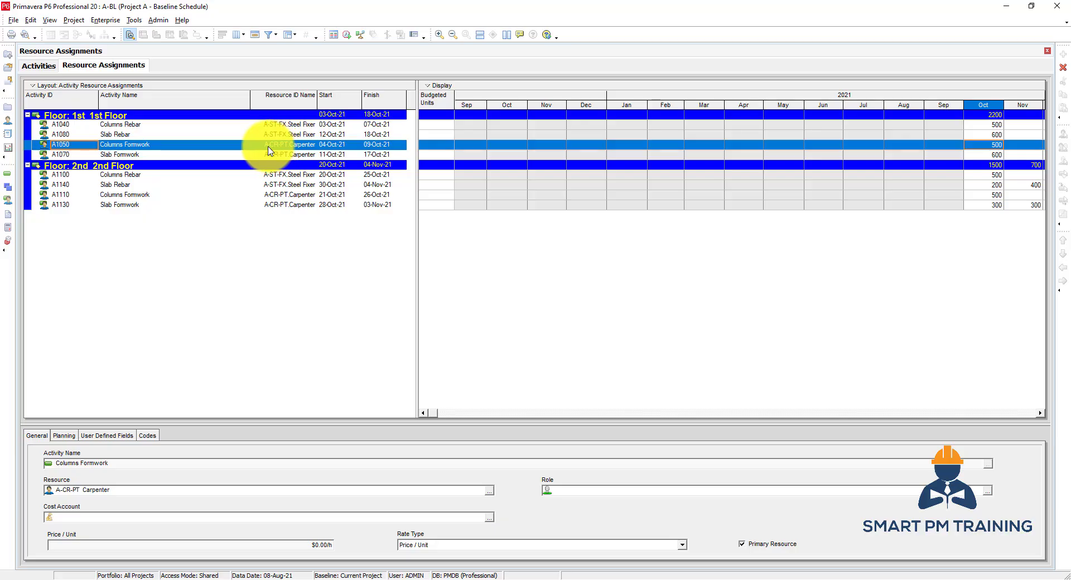
click(217, 147)
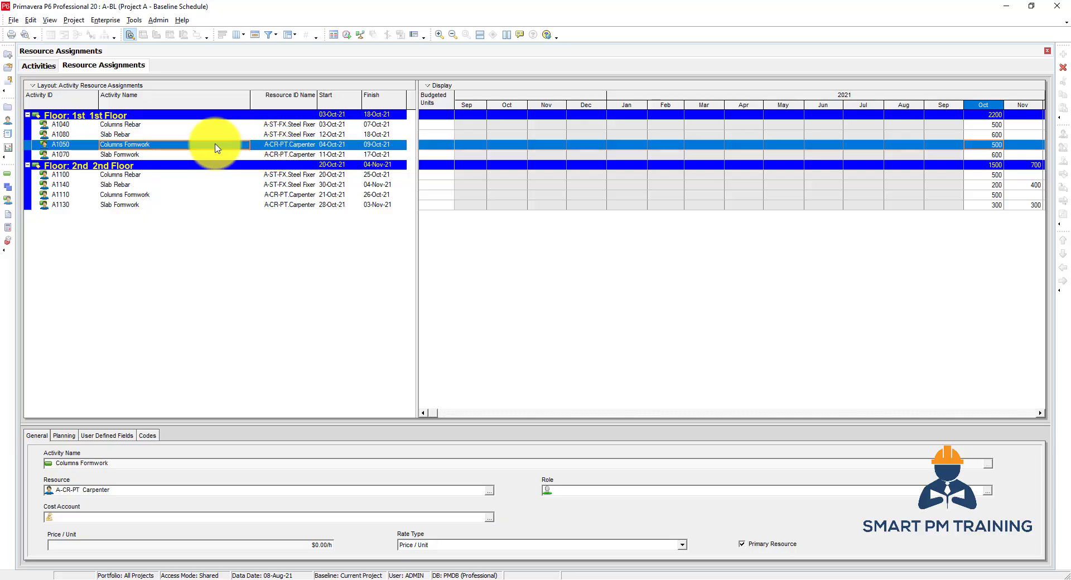